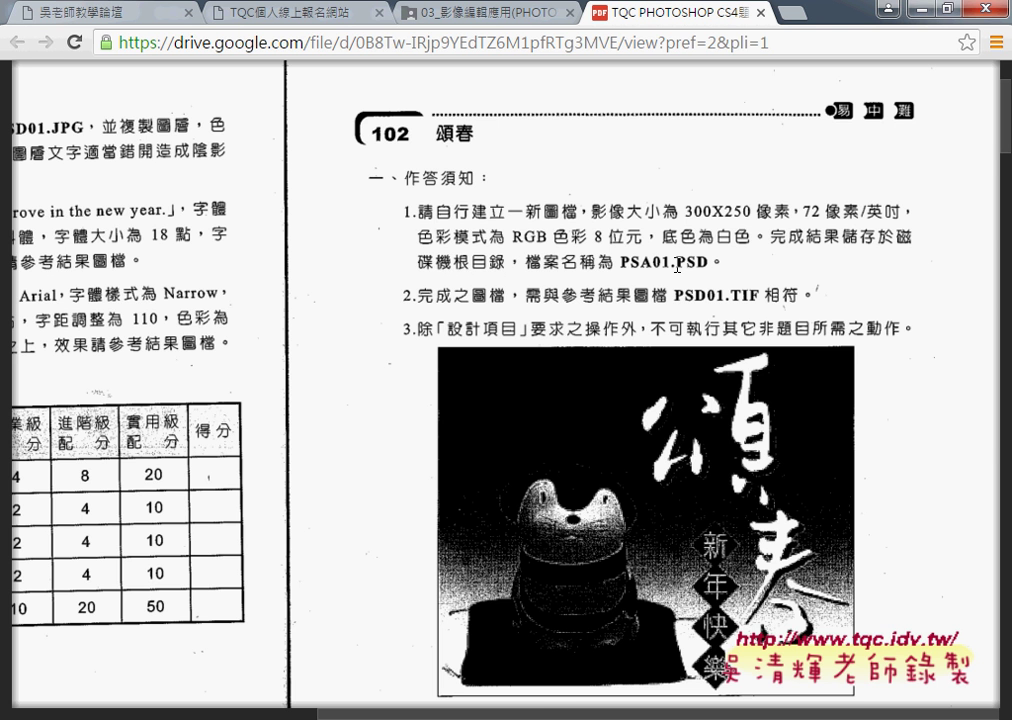
Step: Read the exercise 102 requirements, switch to Photoshop, and start a new document named 102 measured in pixels
scroll(677, 266, down, 2)
scroll(600, 240, up, 2)
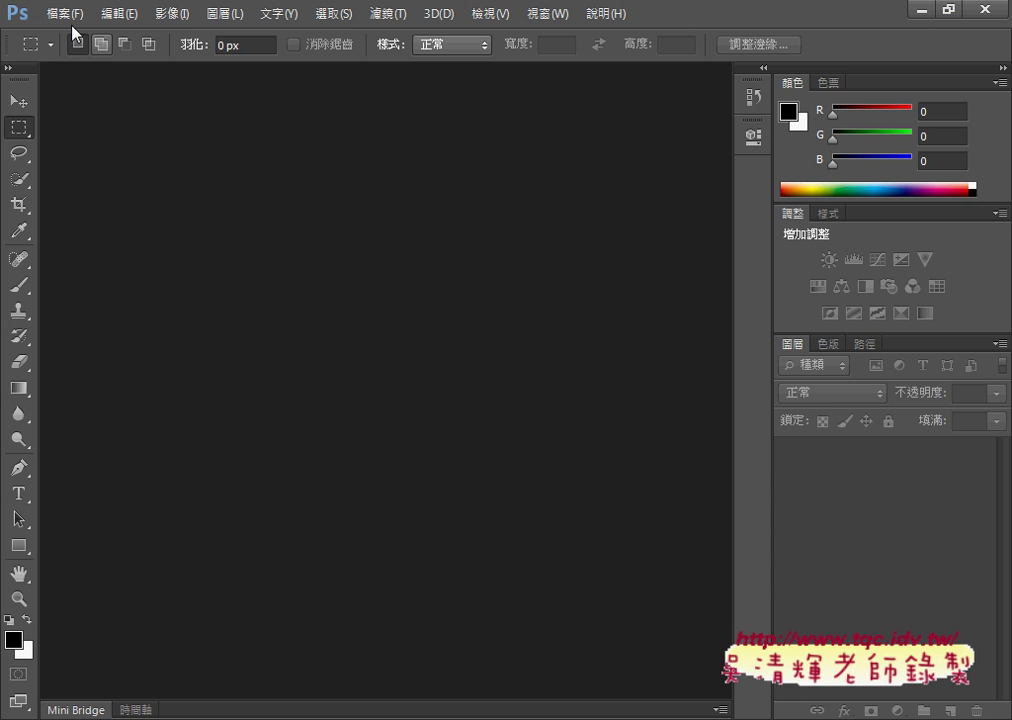
click(62, 14)
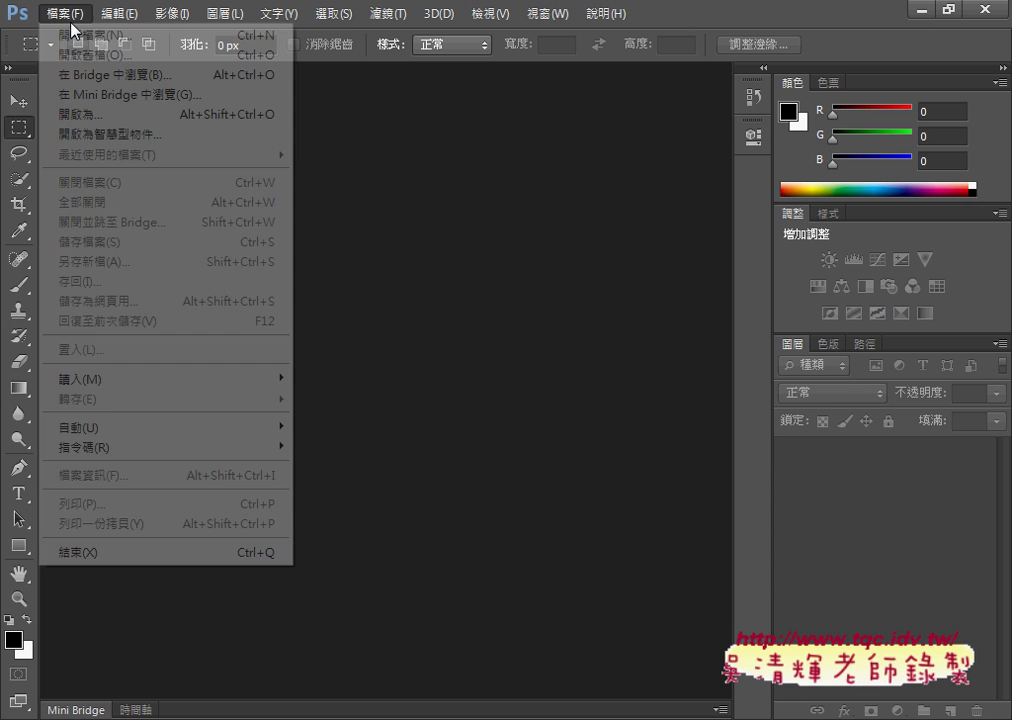
click(74, 38)
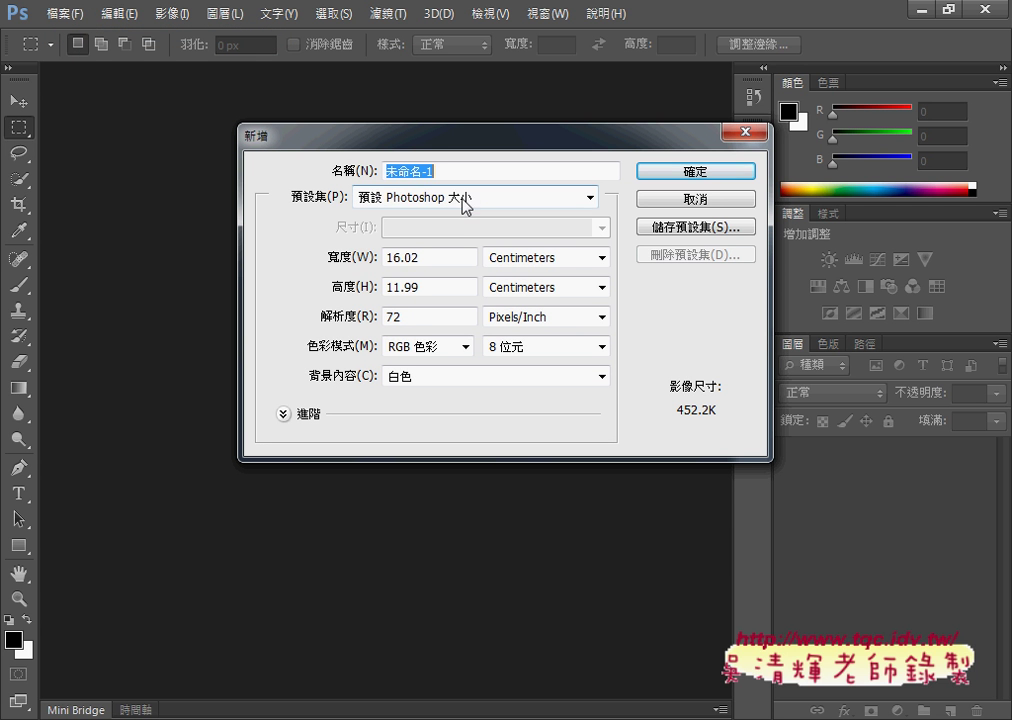
text(102)
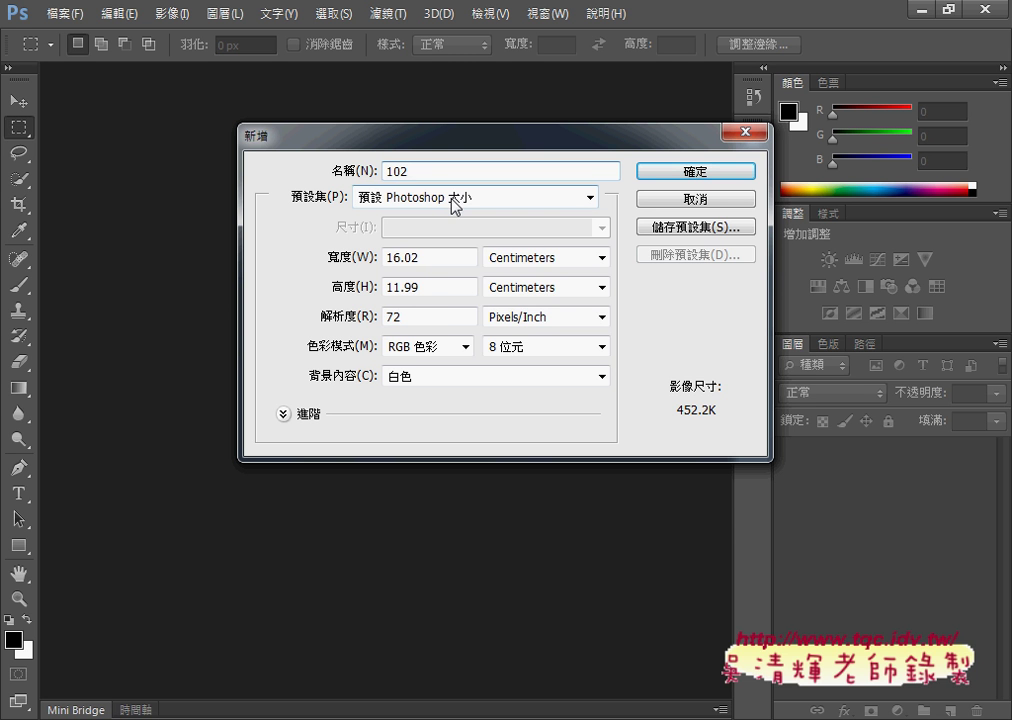
click(592, 264)
click(528, 279)
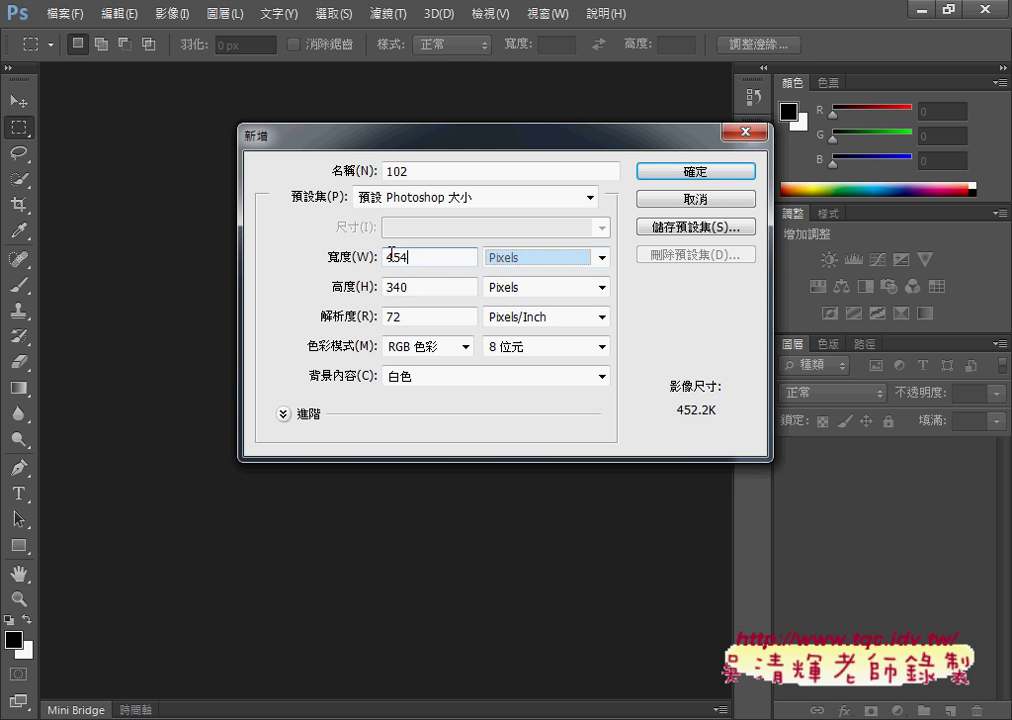
Step: Set the document size to 300 × 250 pixels, check the settings against the exercise sheet, and create the document
double_click(385, 257)
text(300)
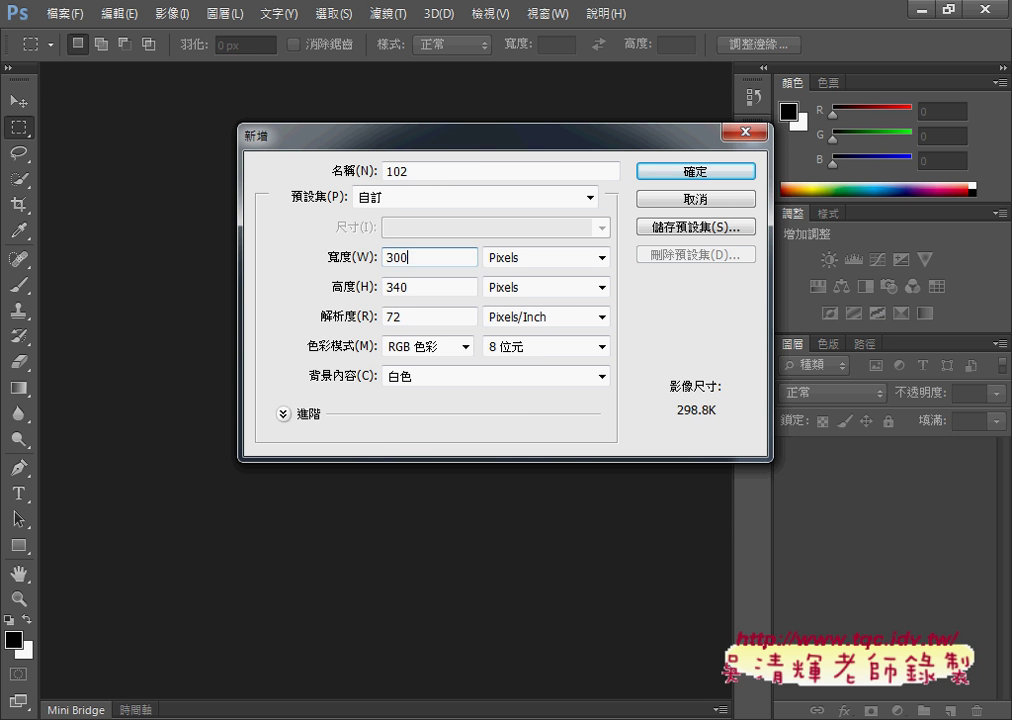
double_click(392, 287)
text(250)
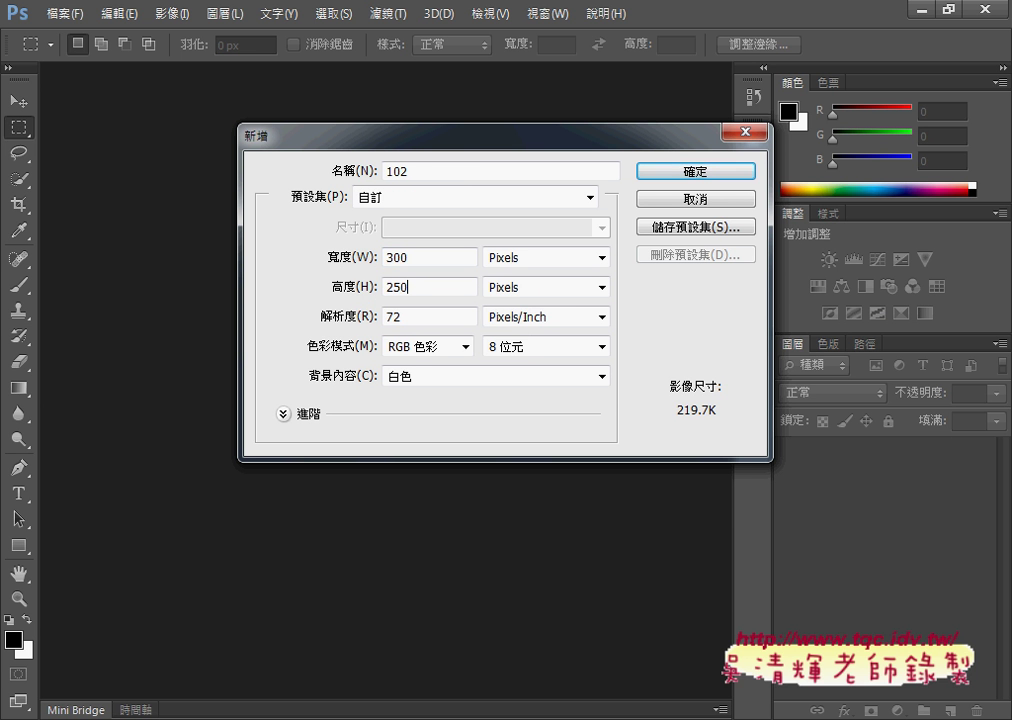
key(alt+Tab)
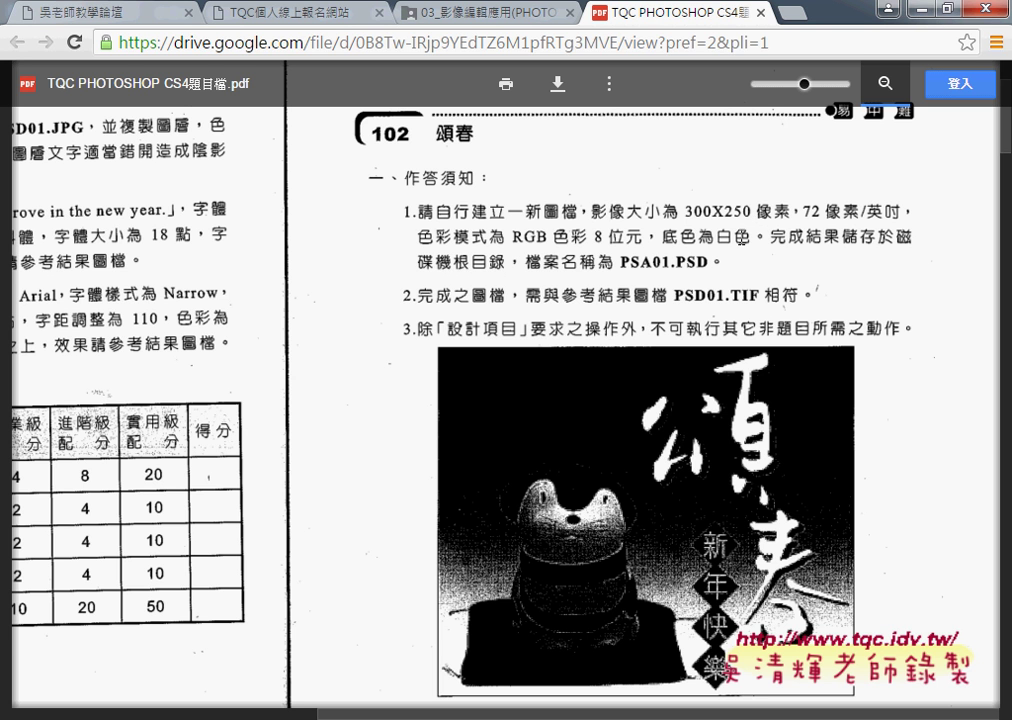
click(890, 8)
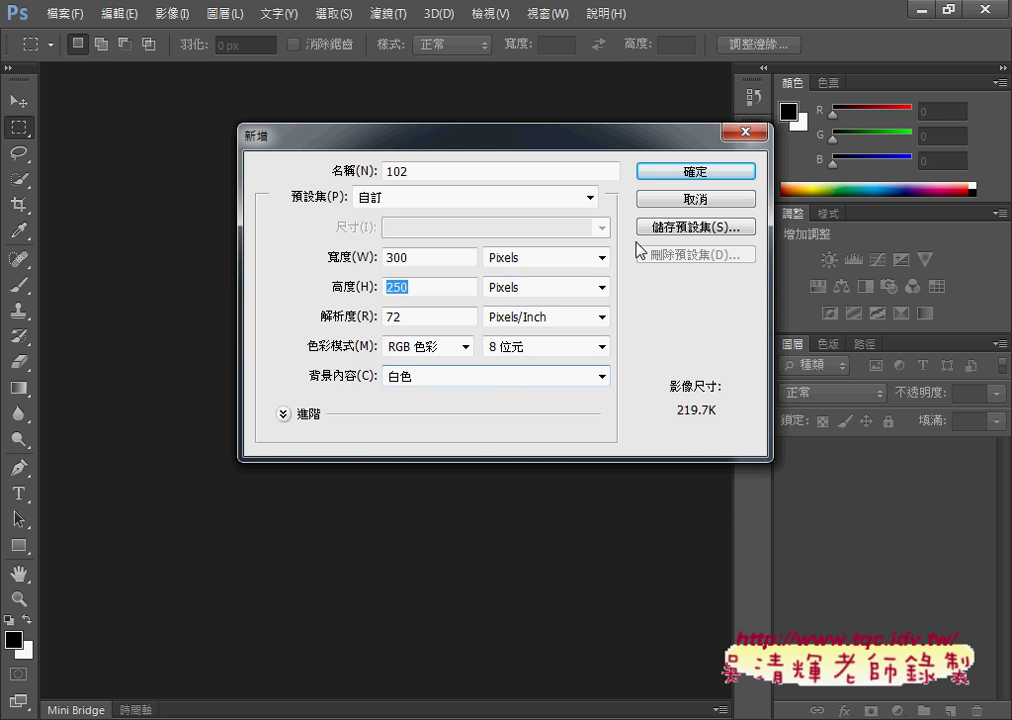
click(682, 173)
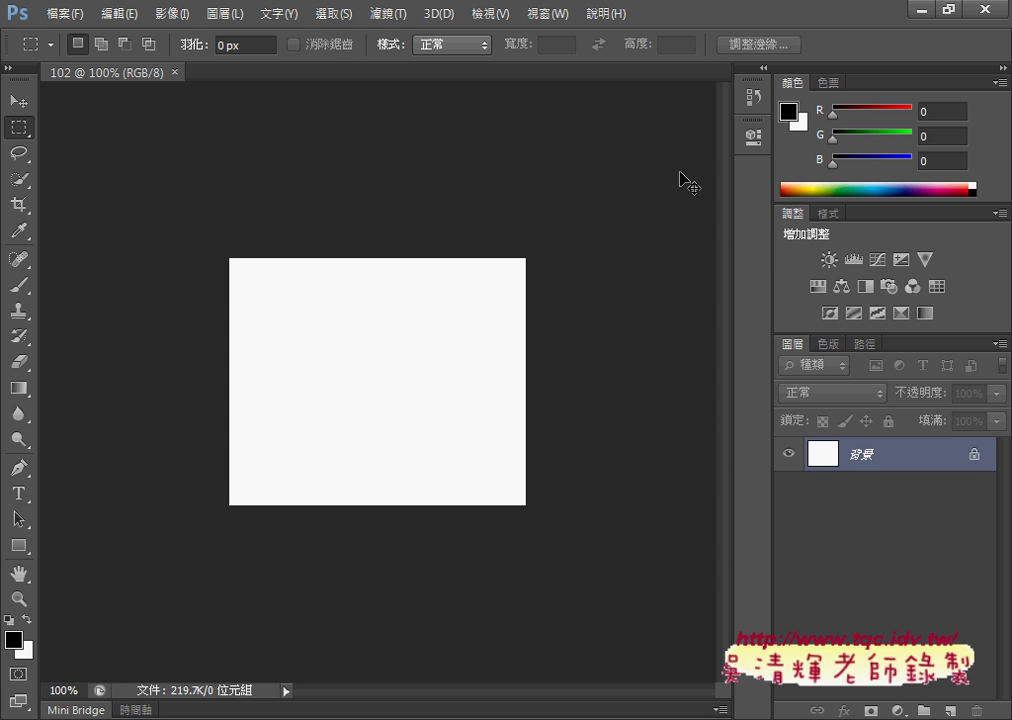
key(ctrl+plus)
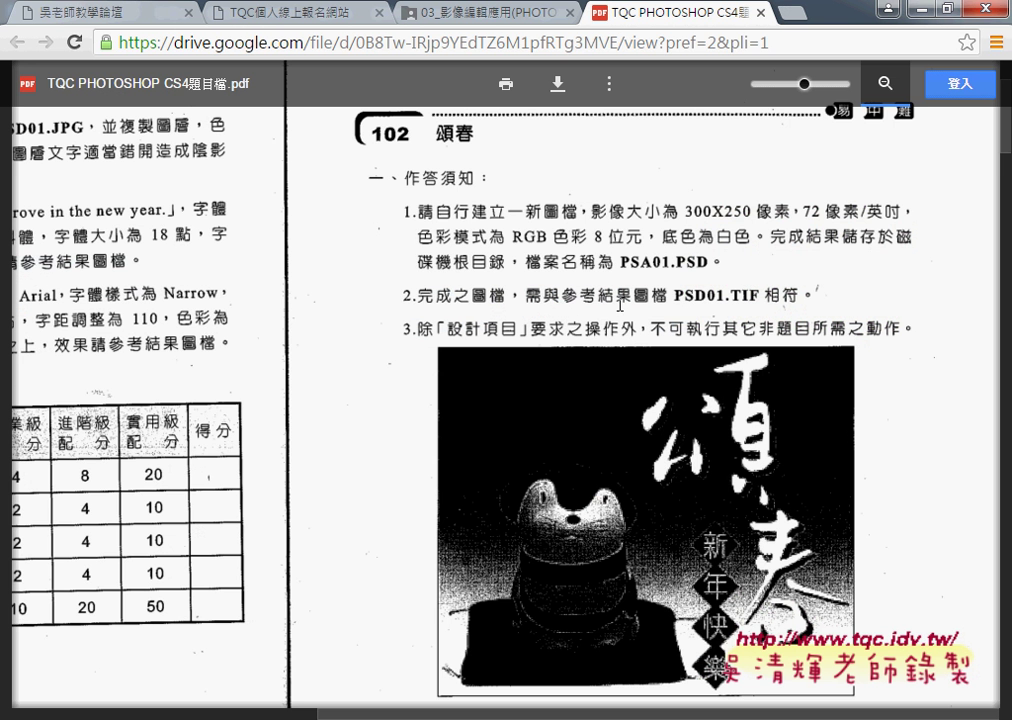
Step: Open PSD01.JPG, PSD01.PSD and PSD01.TIF from the exercise's 102 folder as separate documents in Photoshop
scroll(500, 240, down, 3)
scroll(703, 296, up, 3)
scroll(752, 296, down, 4)
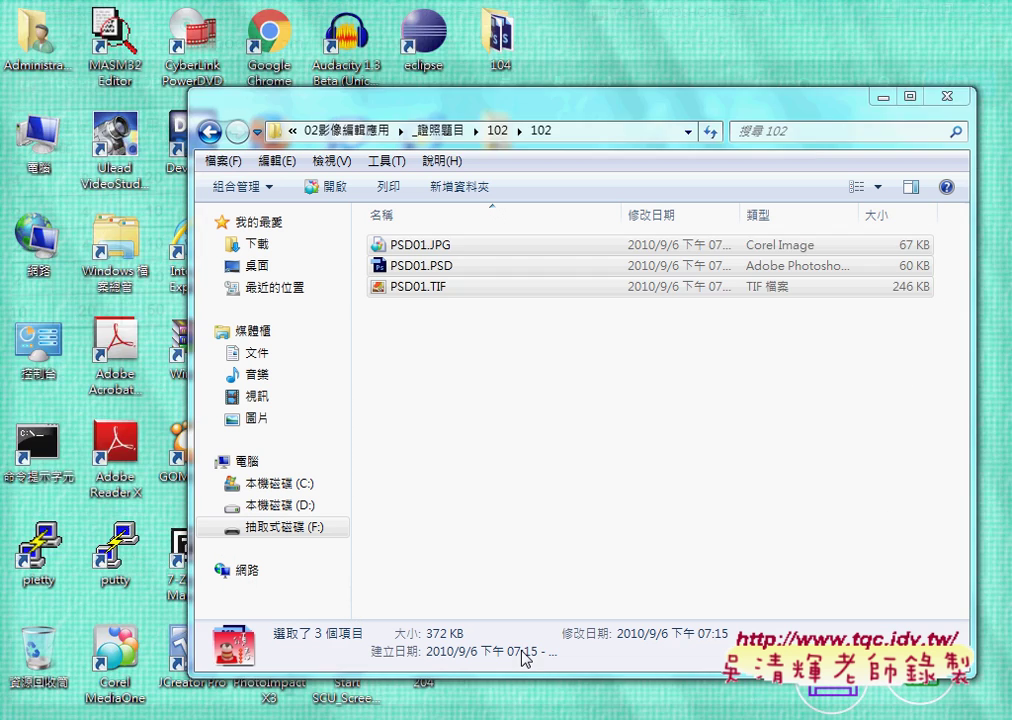
click(524, 659)
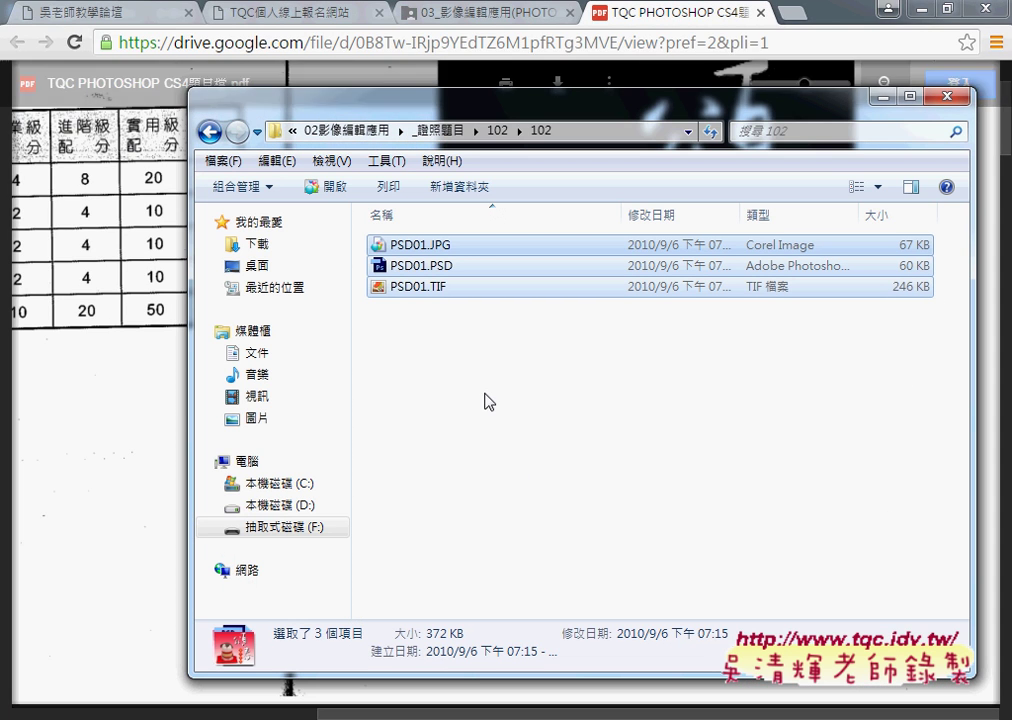
click(918, 10)
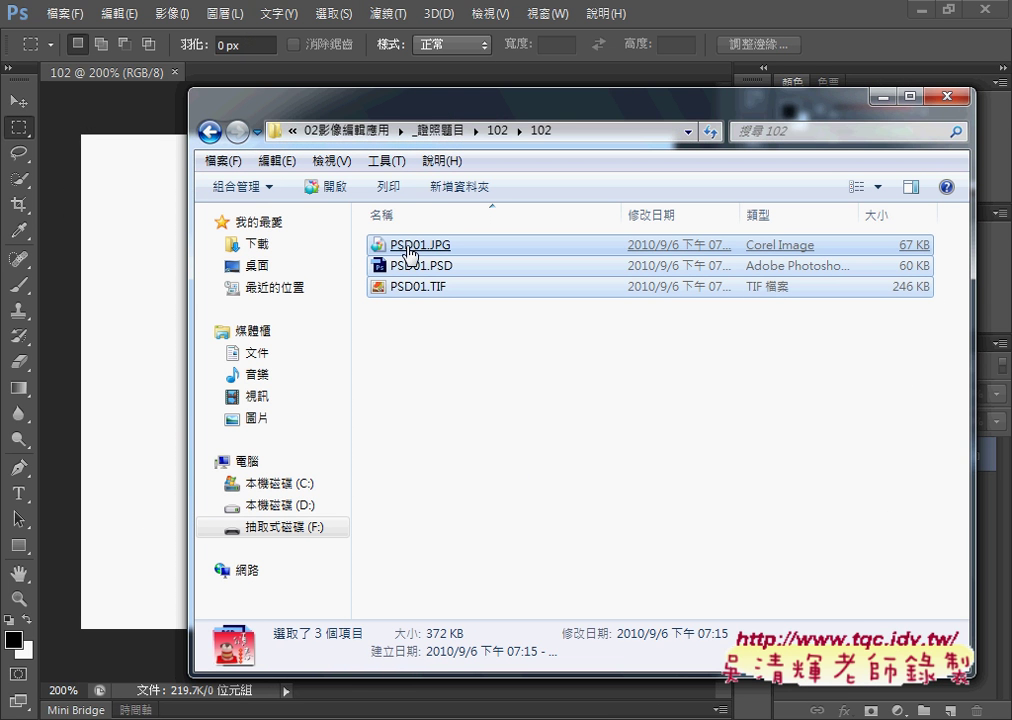
drag(409, 262, 145, 40)
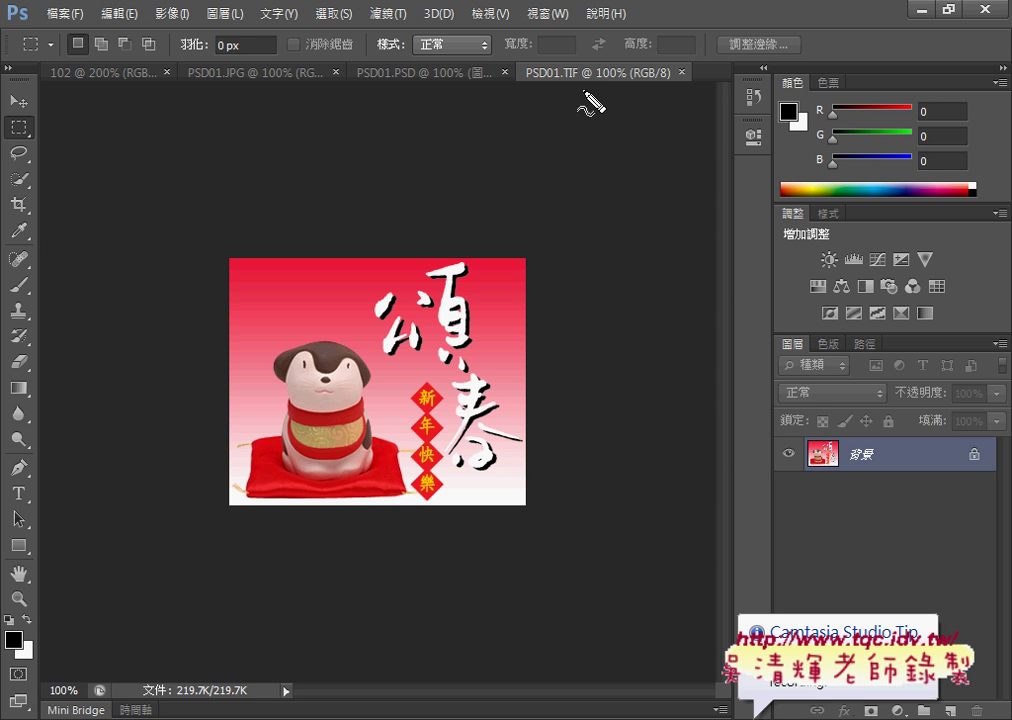
mouse_move(584, 62)
mouse_down()
mouse_move(565, 84)
mouse_move(585, 80)
mouse_move(455, 265)
mouse_up()
drag(512, 236, 455, 265)
drag(455, 218, 455, 265)
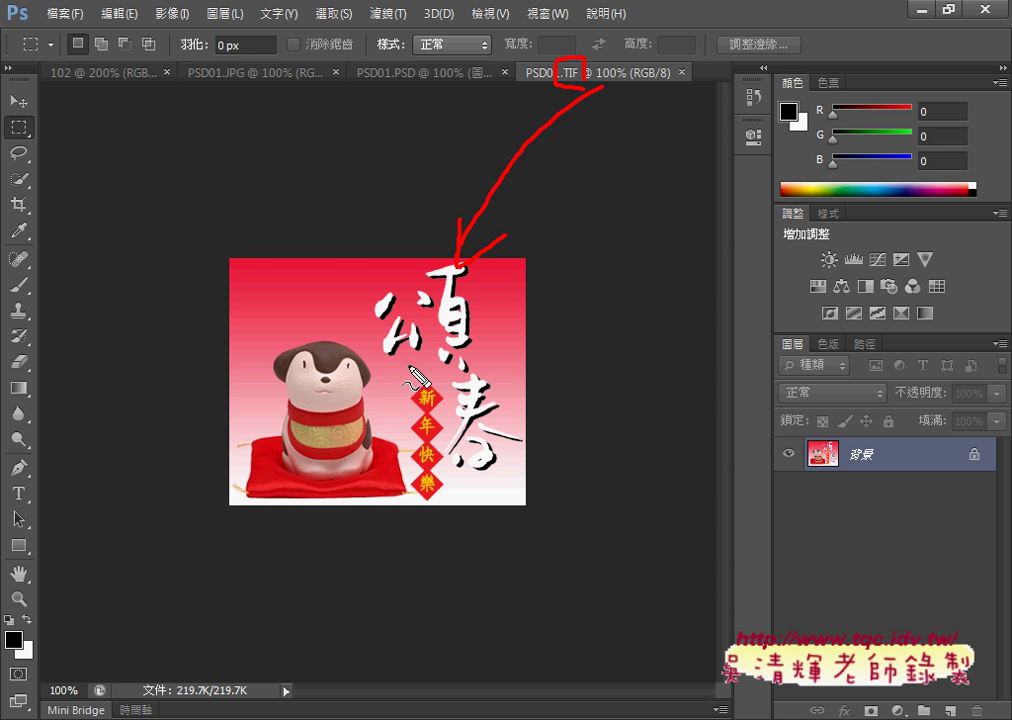
mouse_move(292, 322)
mouse_down()
mouse_move(238, 268)
mouse_move(368, 304)
mouse_move(296, 330)
mouse_up()
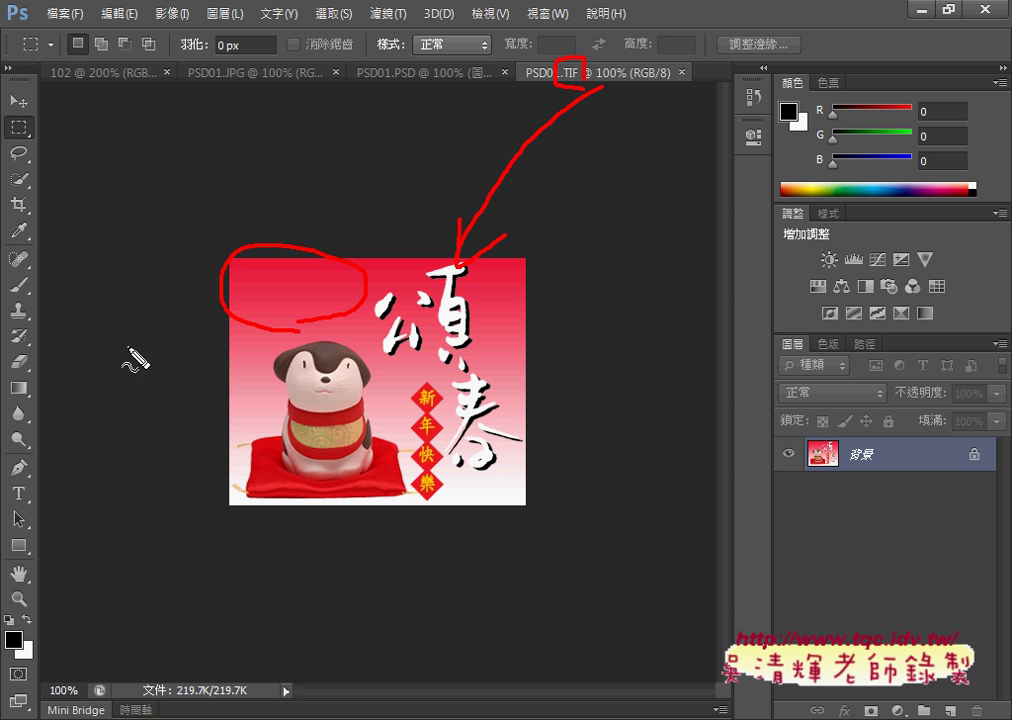
mouse_move(8, 402)
mouse_down()
mouse_move(17, 388)
mouse_move(41, 409)
mouse_up()
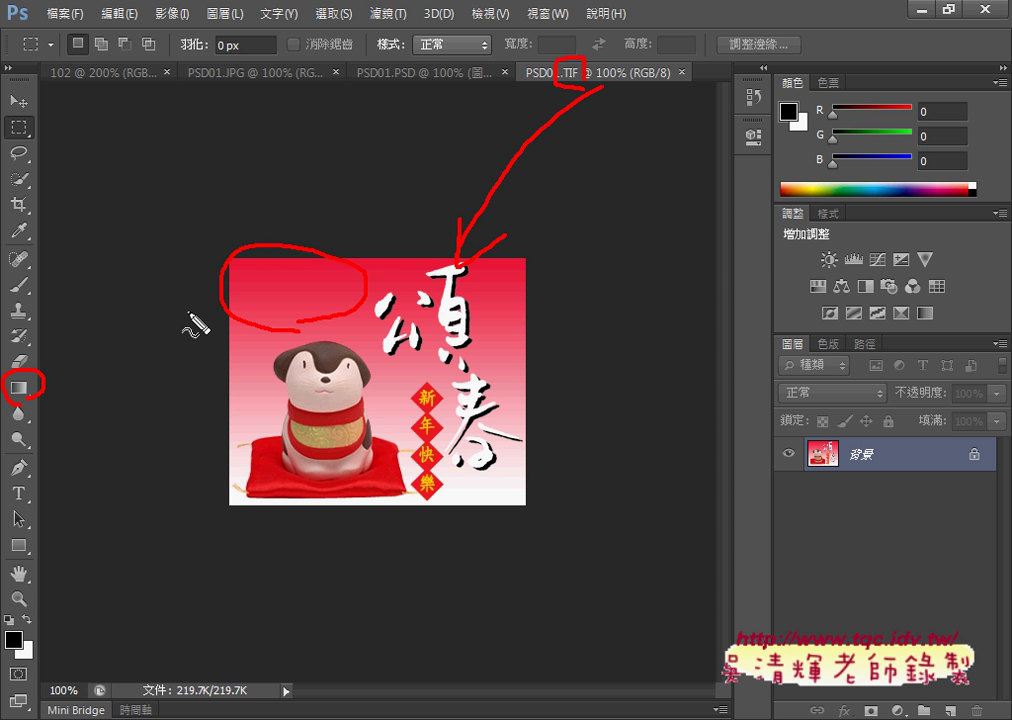
key(Escape)
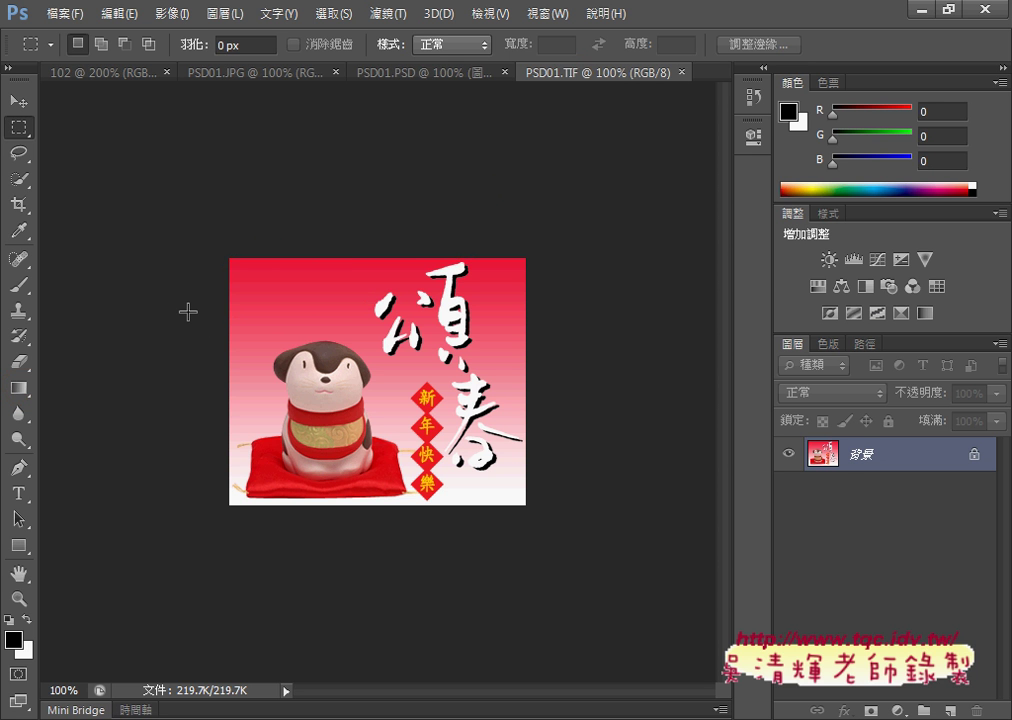
Step: Activate the Gradient tool and check the exercise sheet for the RGB values required for the background gradient
click(20, 387)
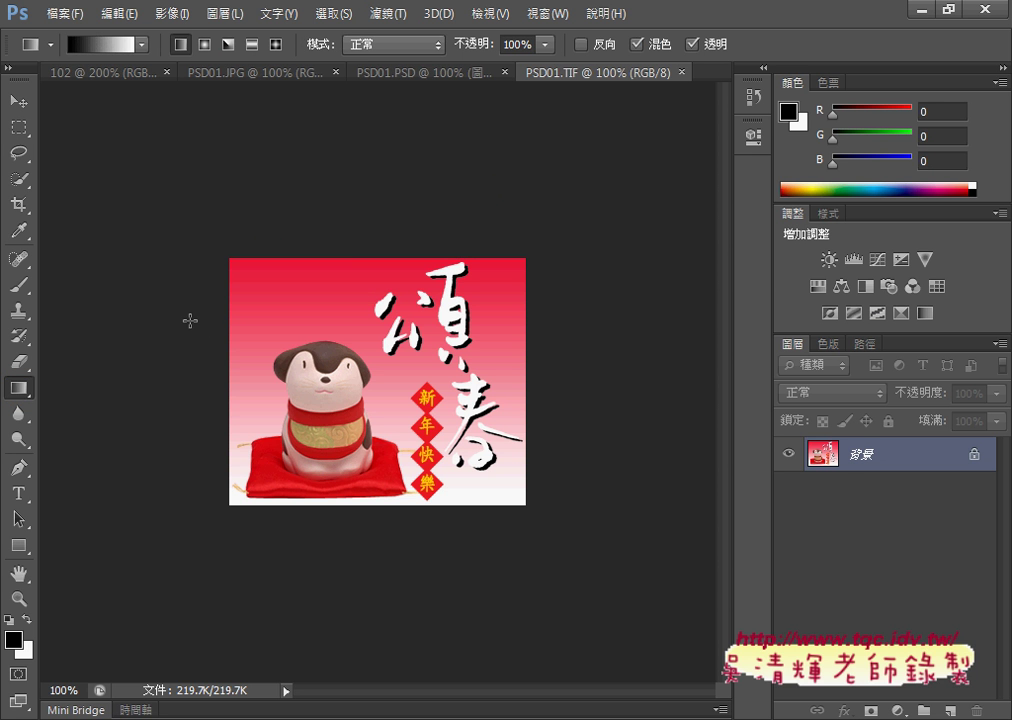
click(940, 111)
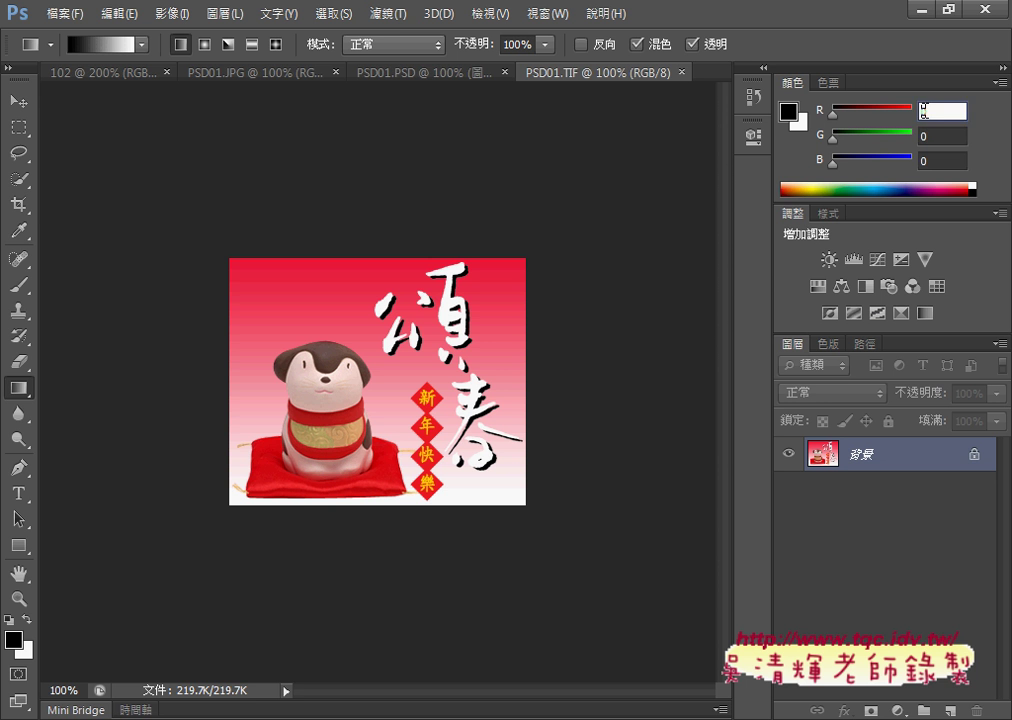
click(940, 136)
click(943, 161)
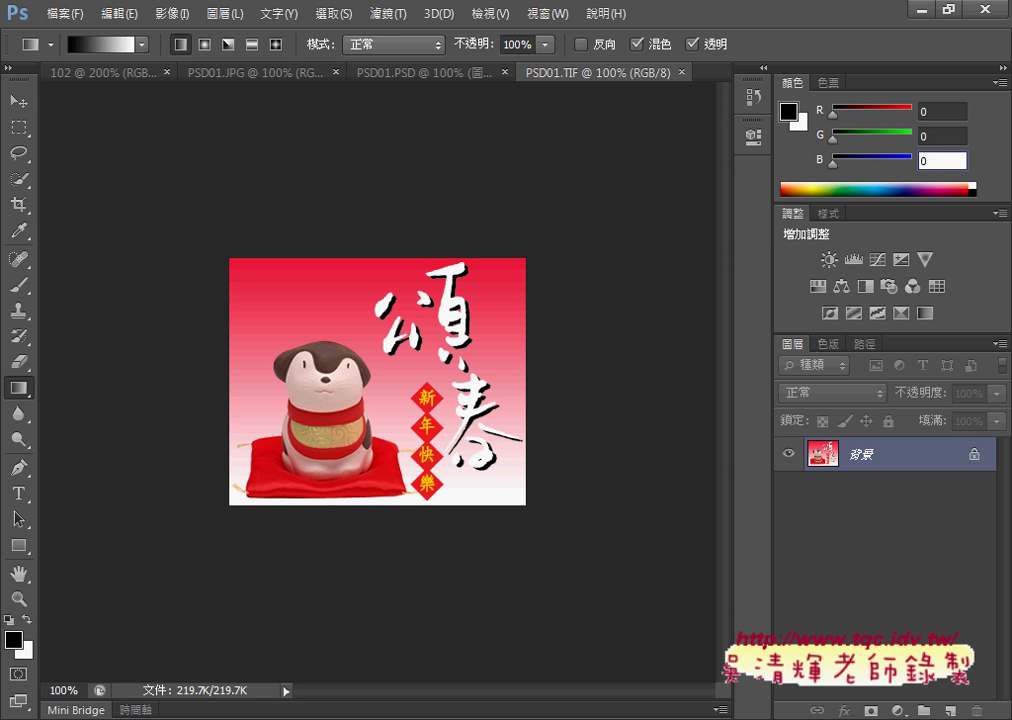
key(alt+Tab)
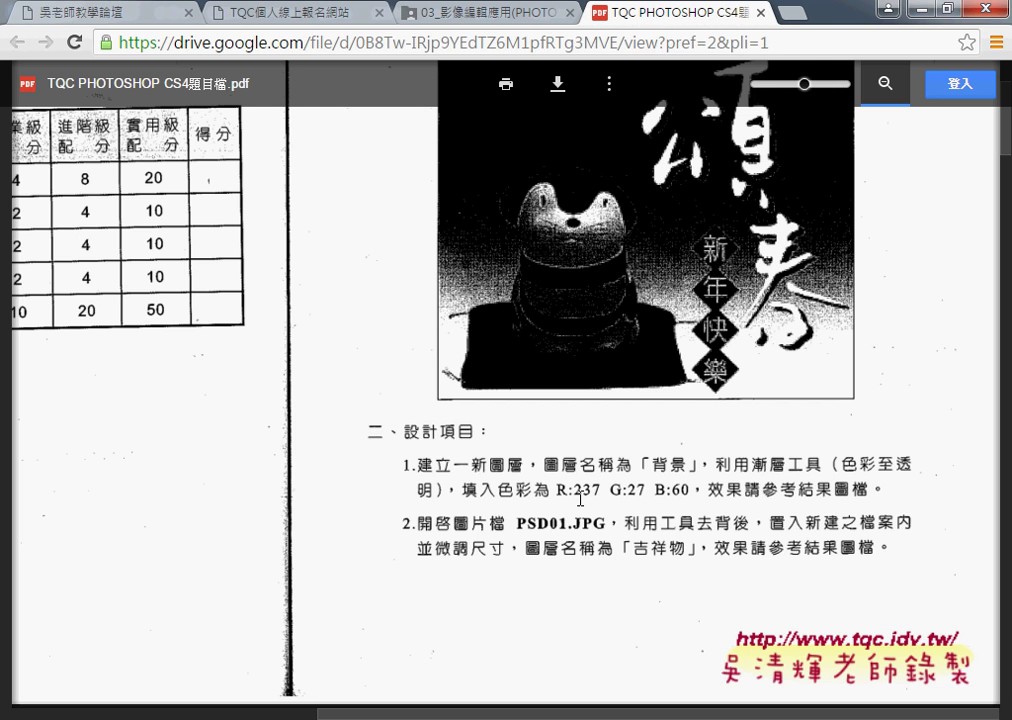
drag(574, 501, 693, 500)
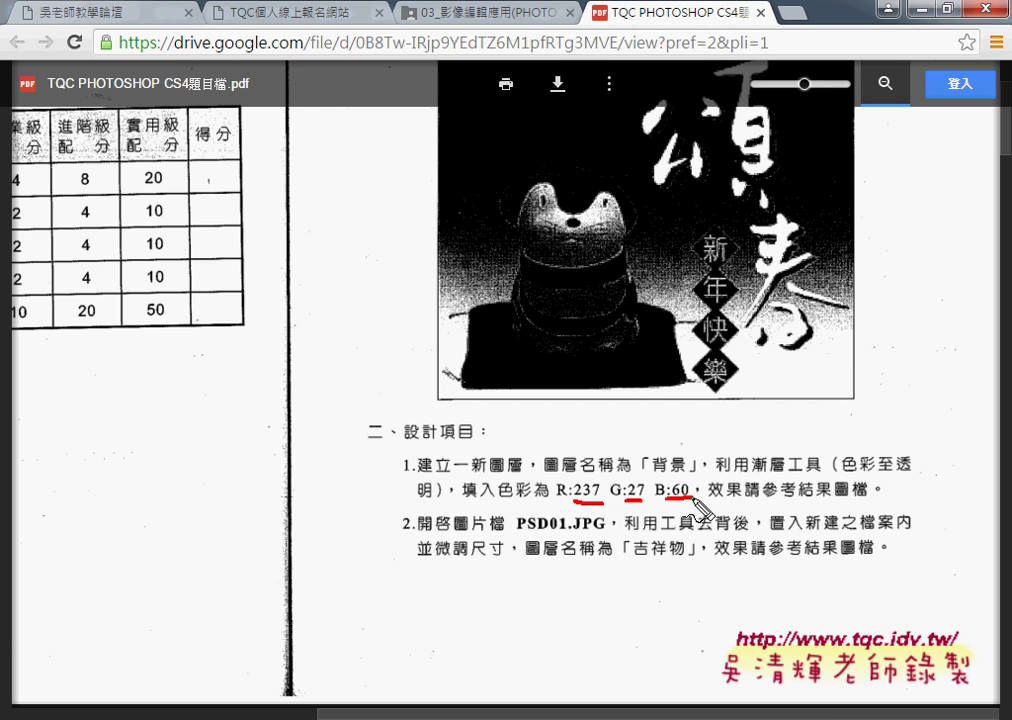
key(Escape)
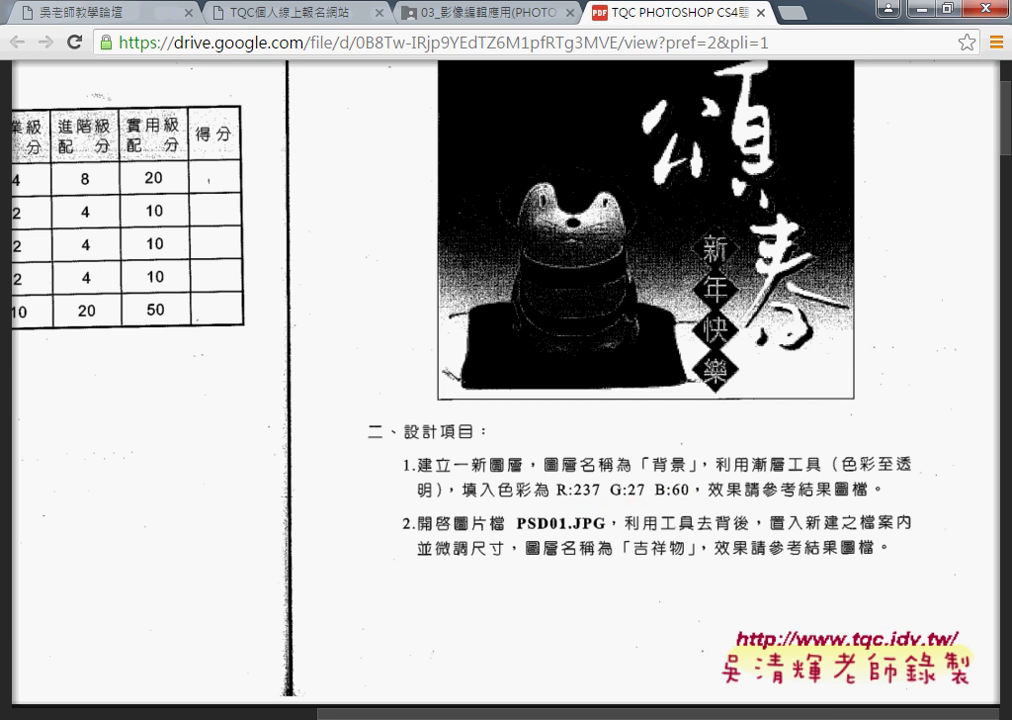
key(alt+Tab)
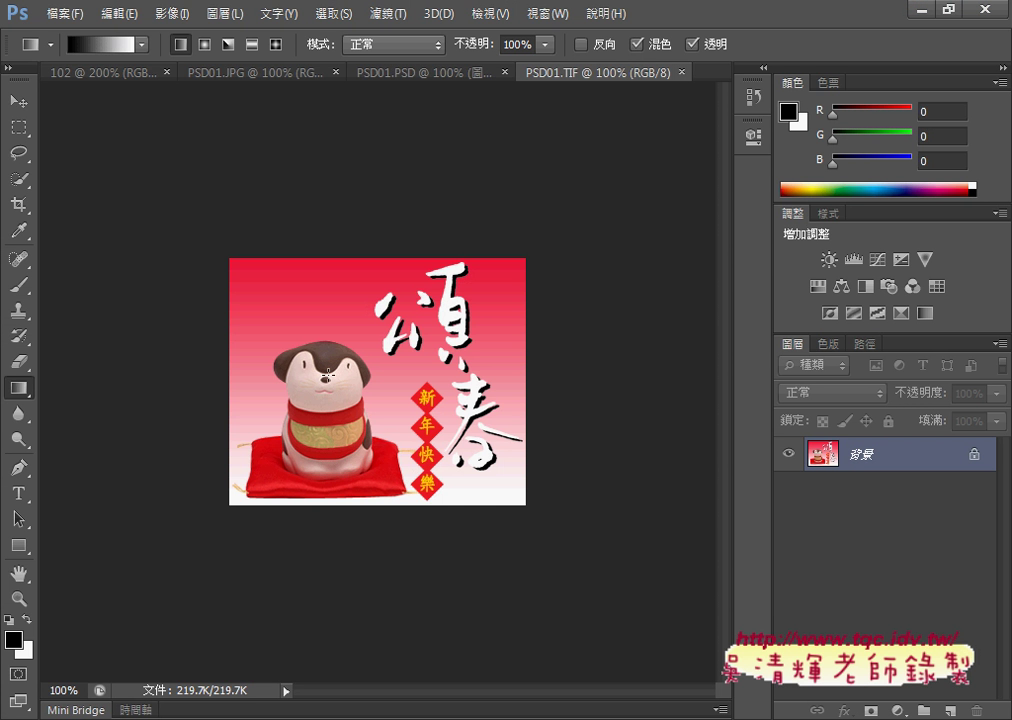
Step: Bring up the PSD01.JPG document and look through the quick selection and lasso tool variants and selection modes
click(400, 73)
click(248, 76)
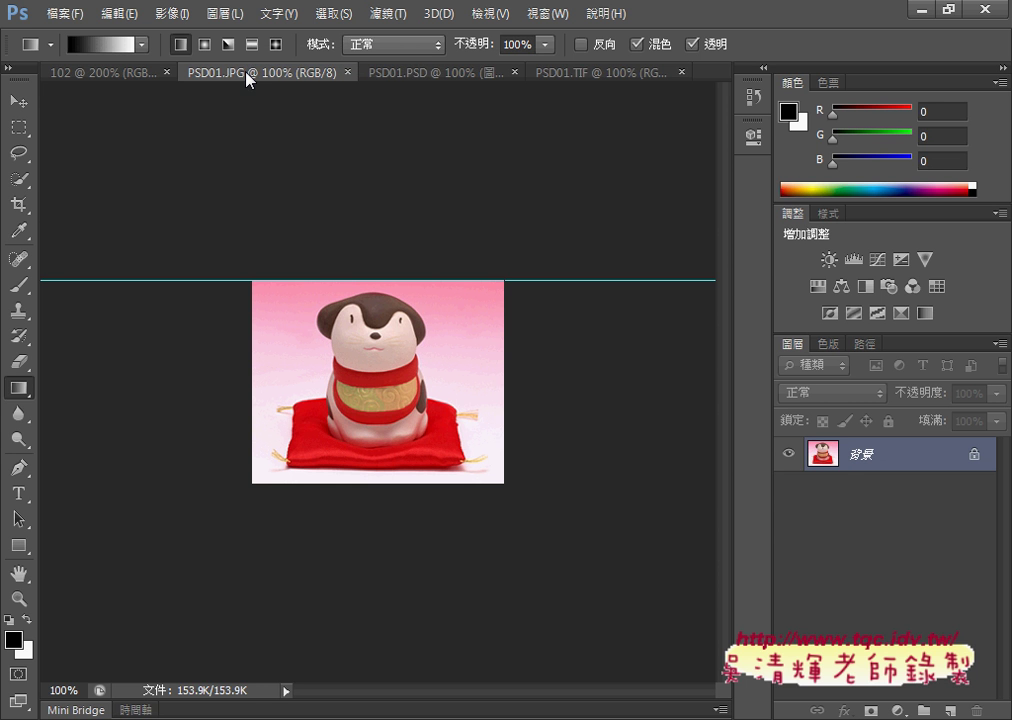
click(24, 183)
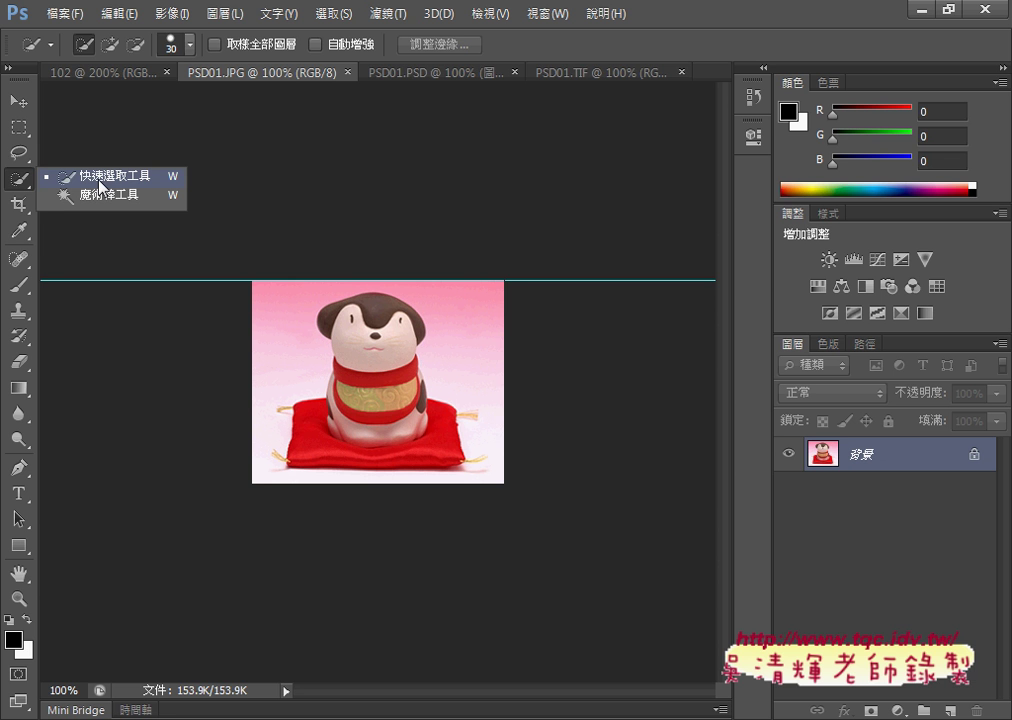
click(20, 153)
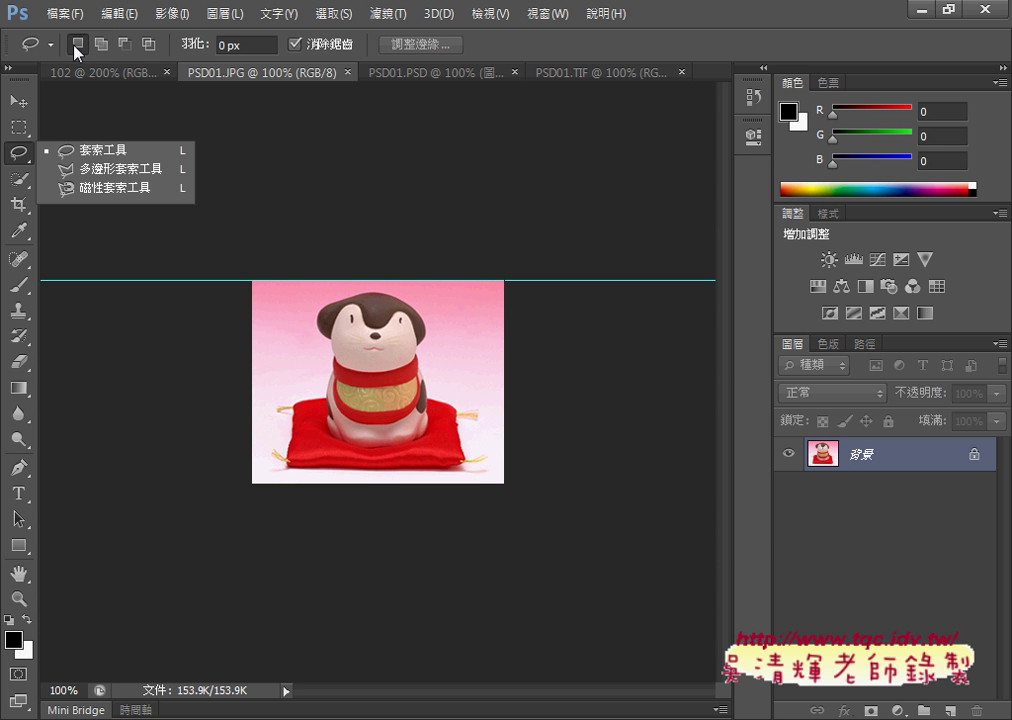
click(104, 48)
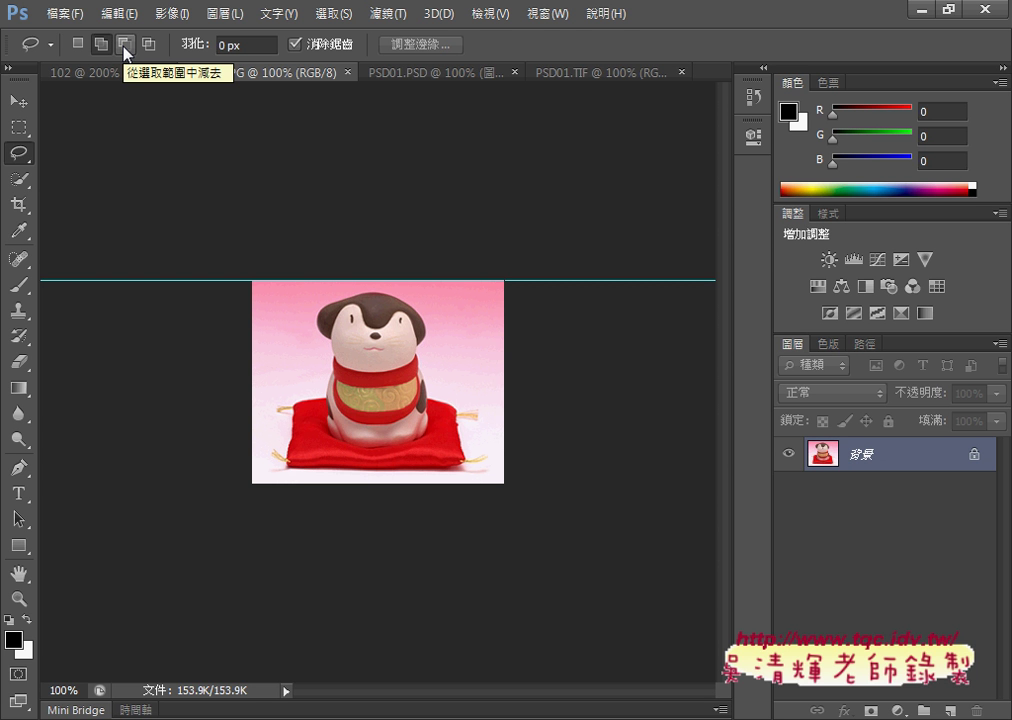
click(125, 46)
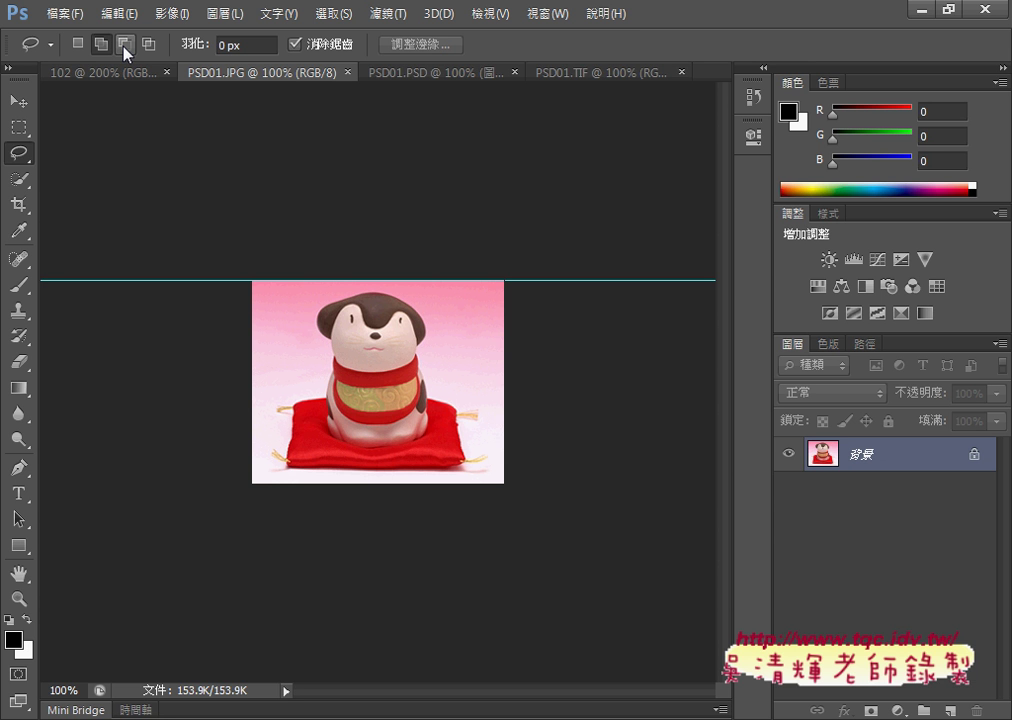
Step: Select the pink background around the dog figurine and cushion in PSD01.JPG with the Quick Selection tool
click(24, 182)
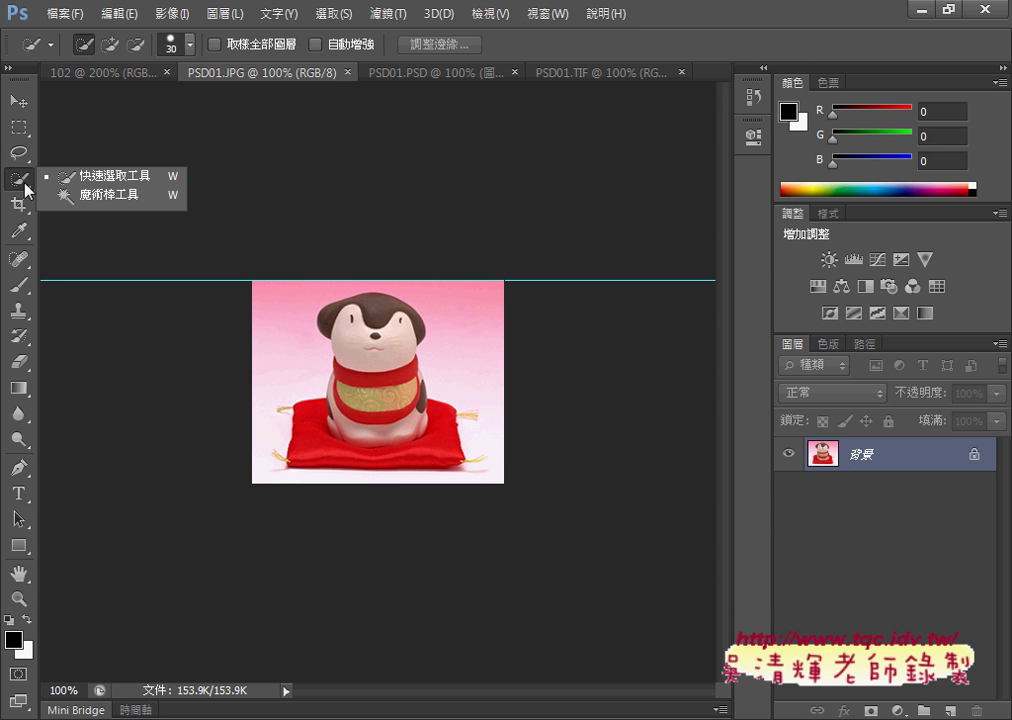
click(86, 176)
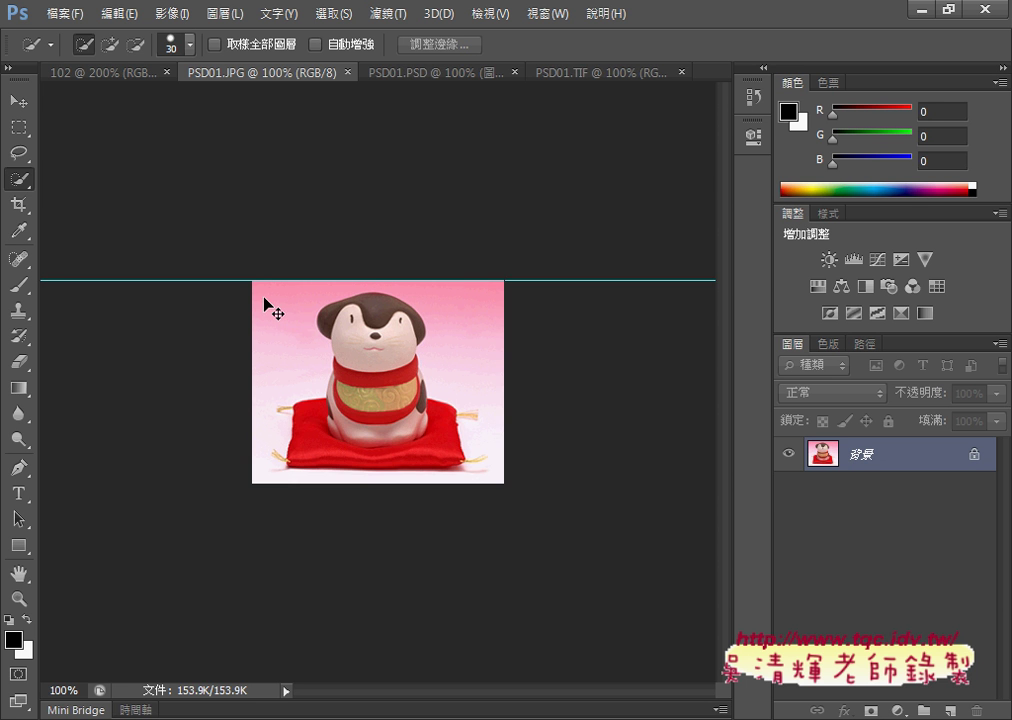
key(ctrl+plus)
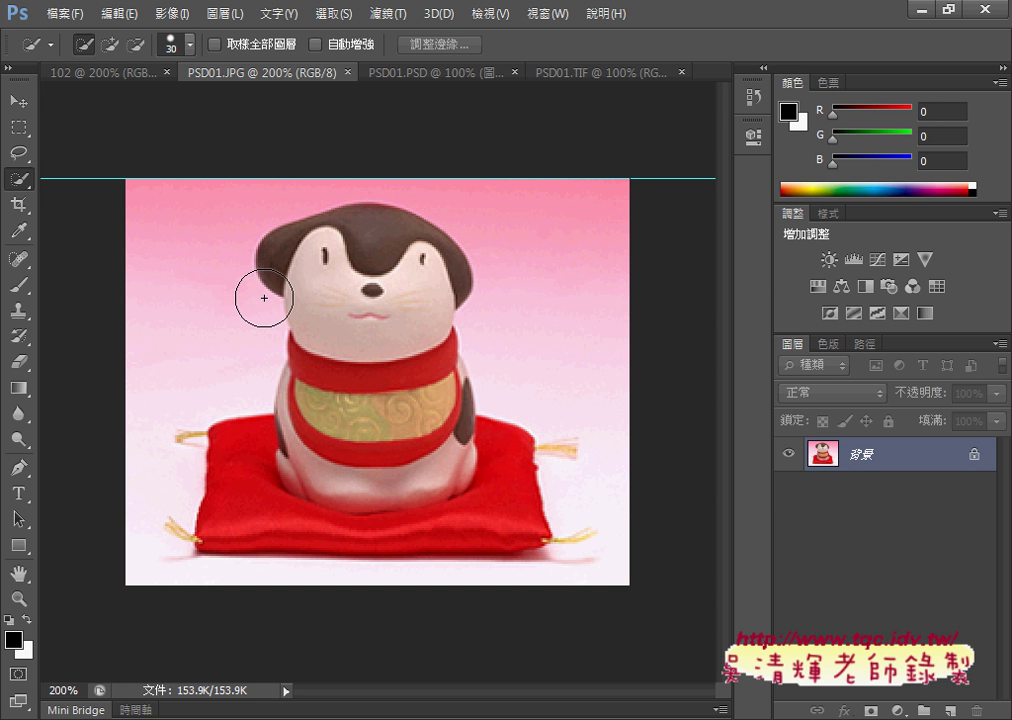
click(195, 258)
click(440, 260)
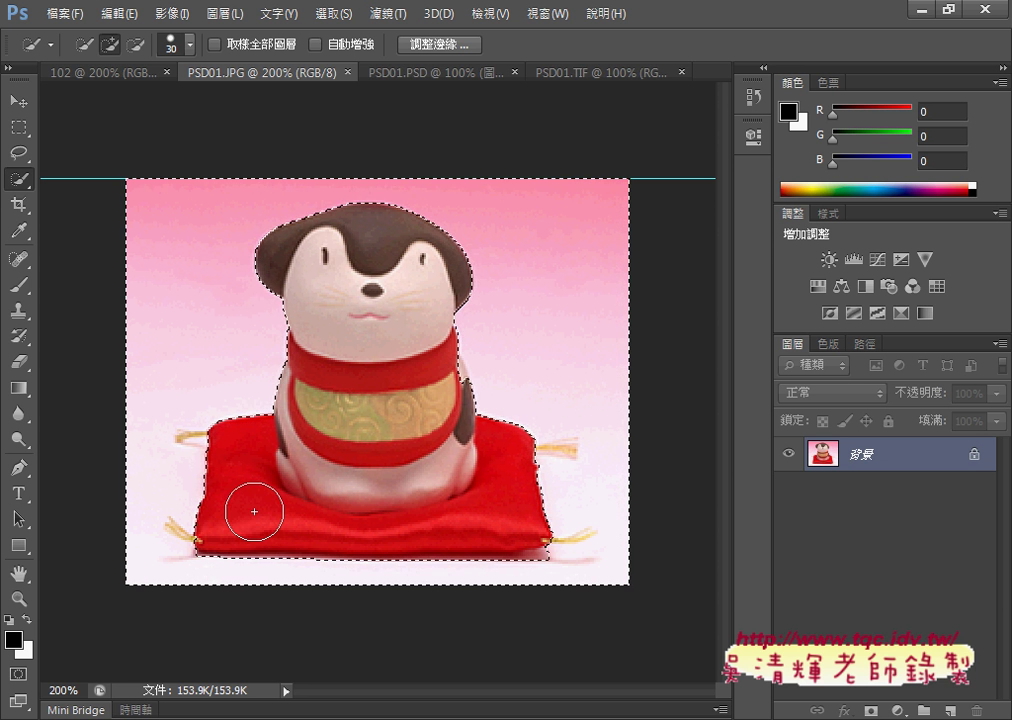
Step: Invert the selection to cover the figurine and cushion, and activate the Lasso tool
click(333, 14)
click(340, 95)
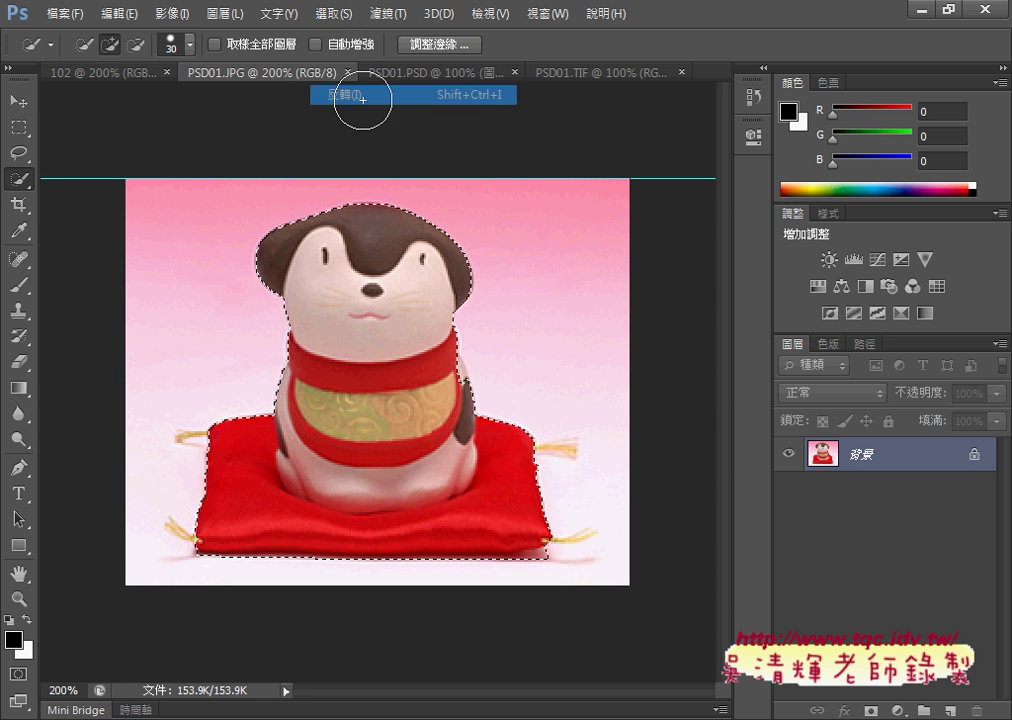
right_click(22, 160)
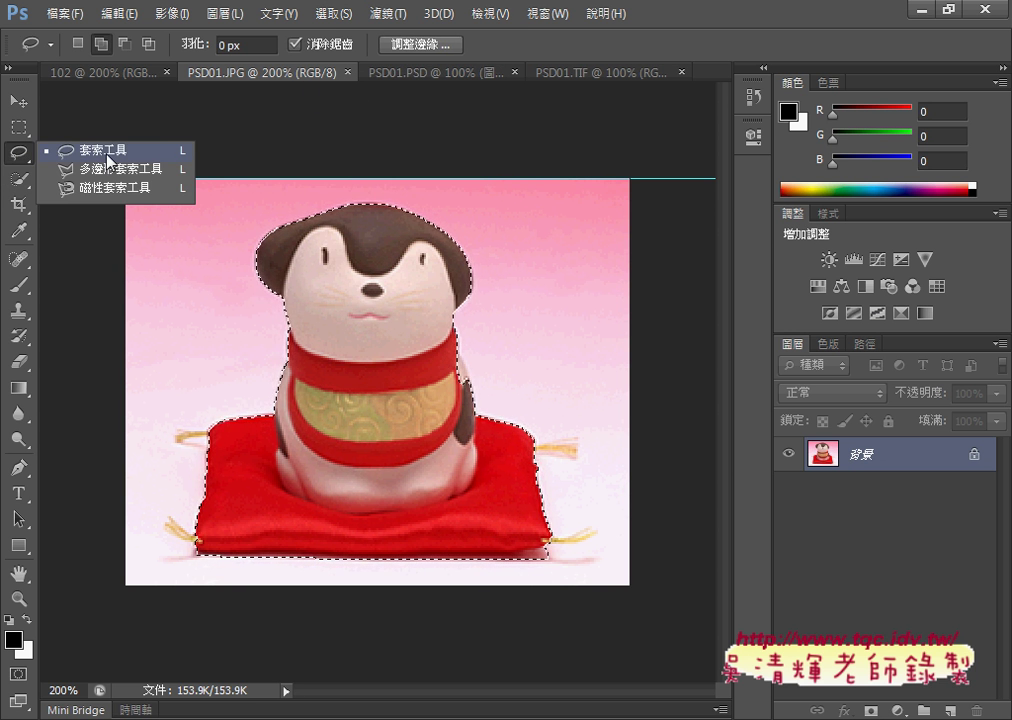
click(100, 149)
click(79, 45)
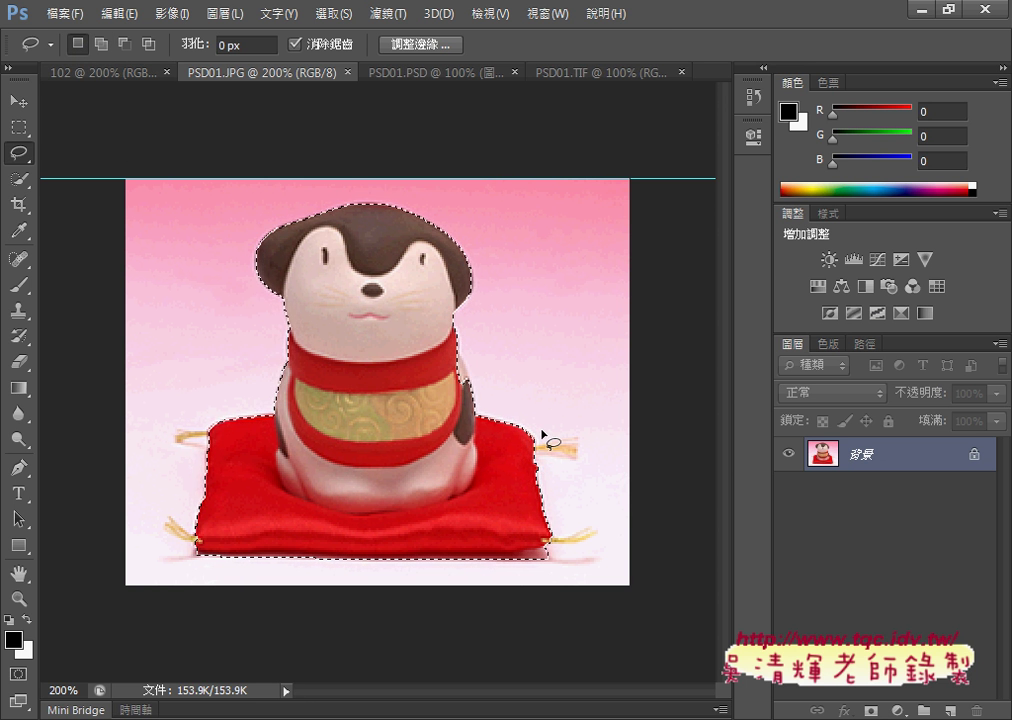
drag(475, 451, 563, 443)
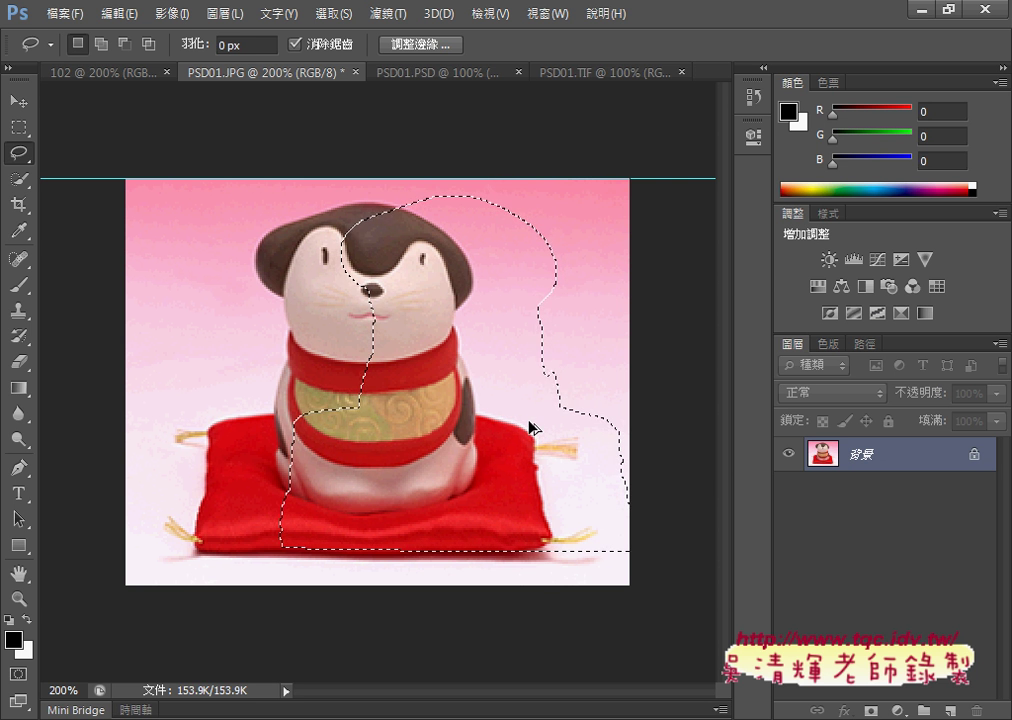
key(ctrl+z)
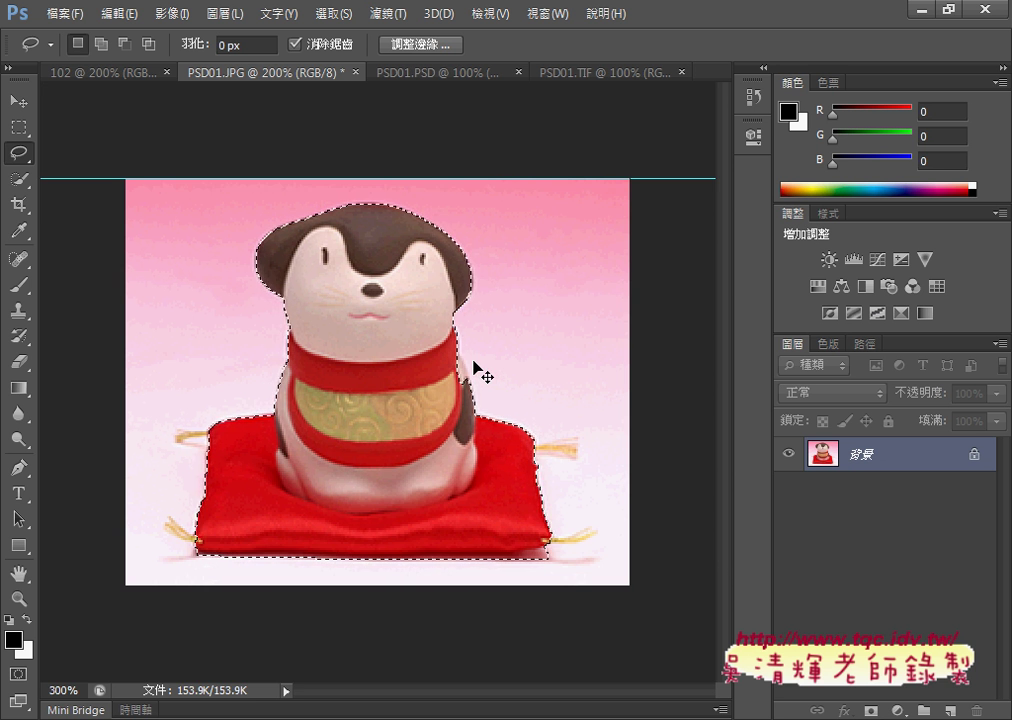
Step: Add the missed edge of the figurine's body beside the red collar to the selection with the Lasso tool in add mode
key(ctrl+plus)
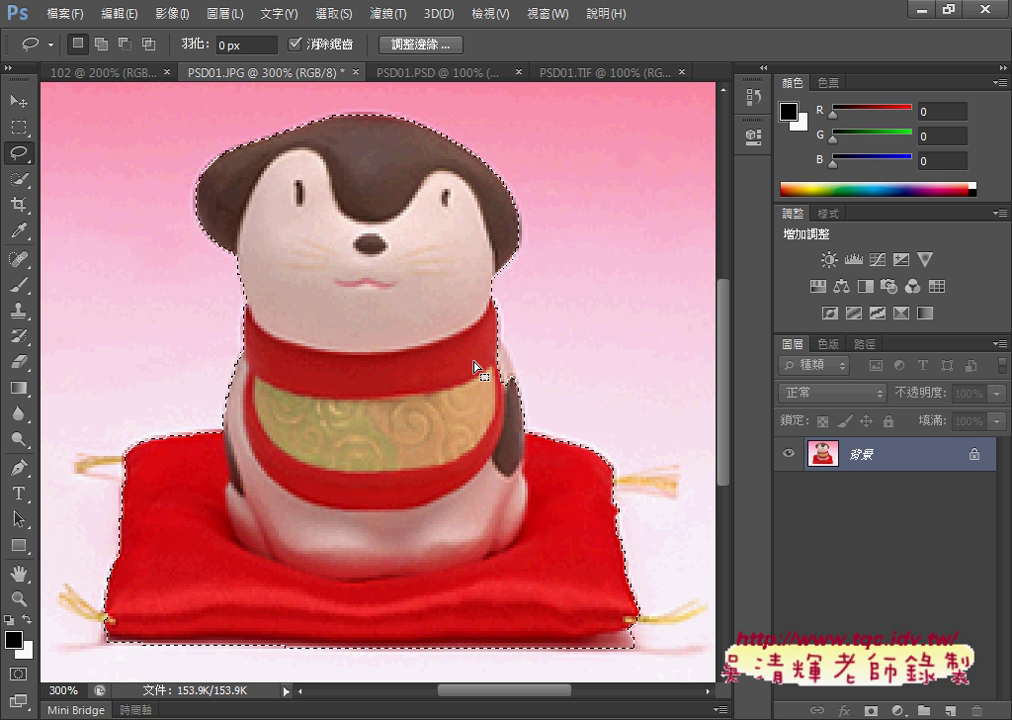
click(101, 44)
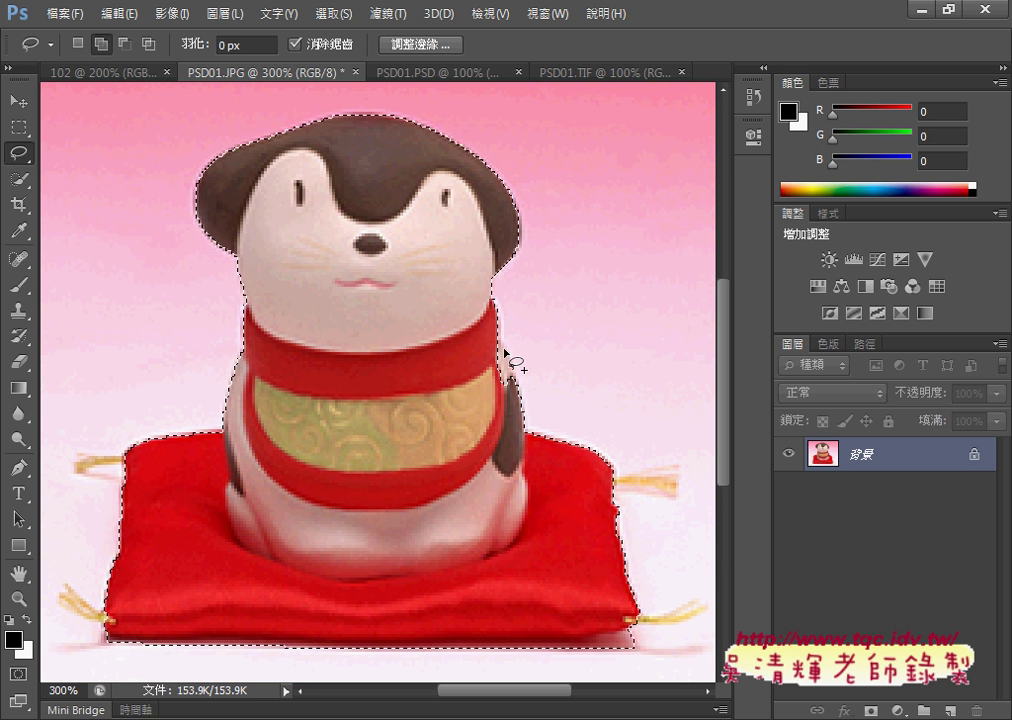
mouse_move(478, 300)
mouse_down()
mouse_move(508, 334)
mouse_move(520, 373)
mouse_move(483, 365)
mouse_move(480, 300)
mouse_up()
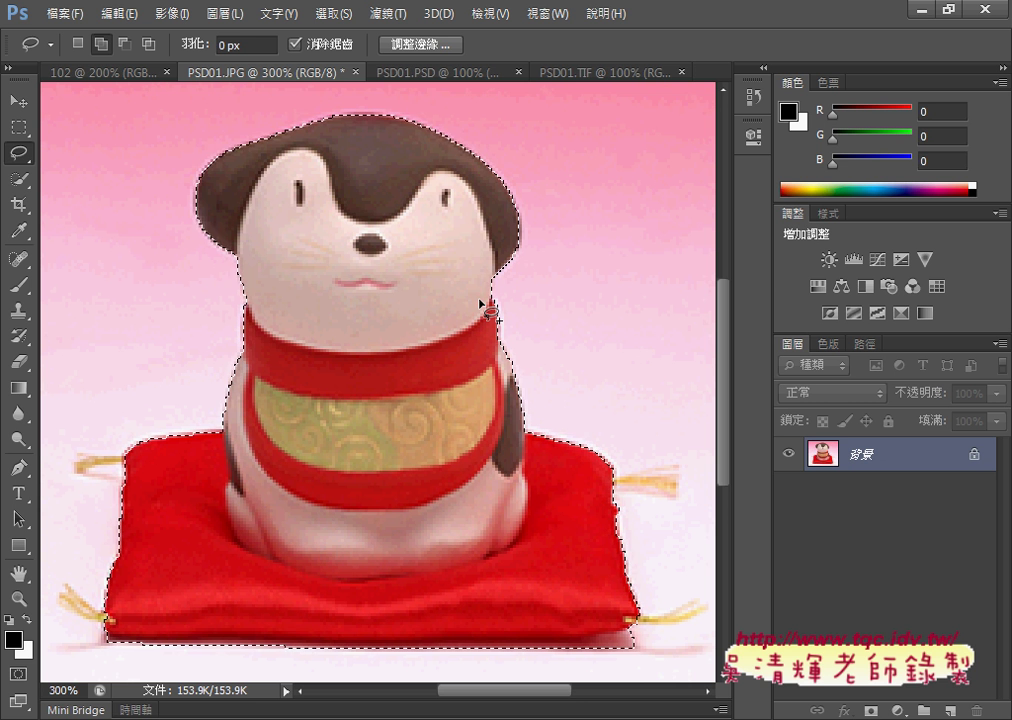
mouse_move(470, 293)
mouse_down()
mouse_move(511, 393)
mouse_move(467, 349)
mouse_move(481, 297)
mouse_up()
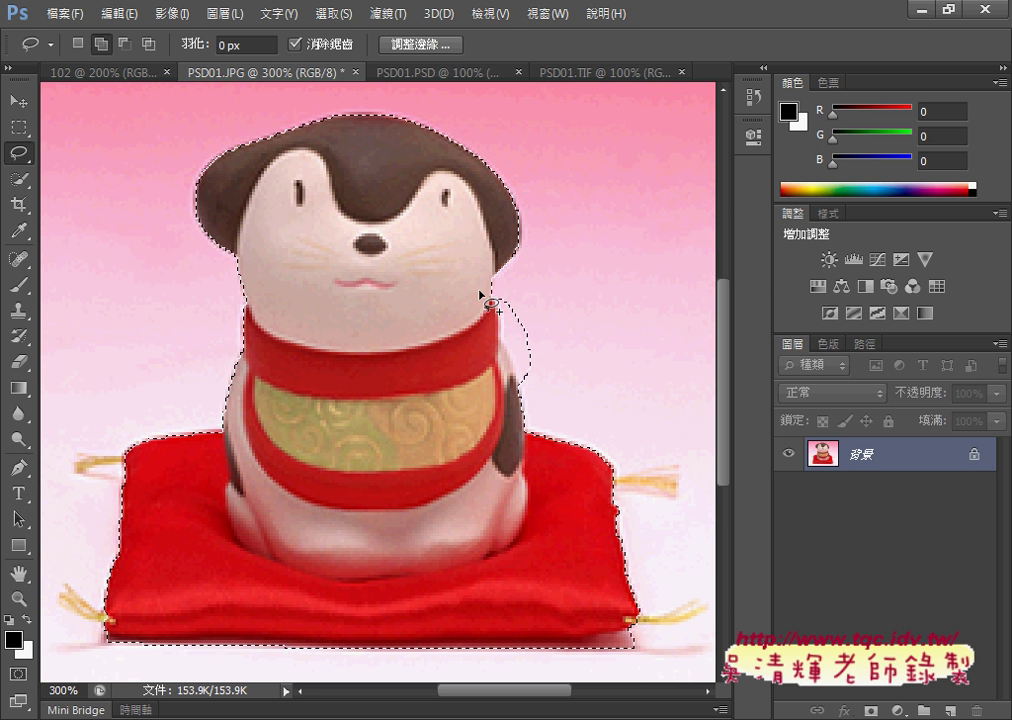
Step: Subtract the excess pink background beside the collar from the selection, following the figurine's body edge with the Lasso tool
click(125, 45)
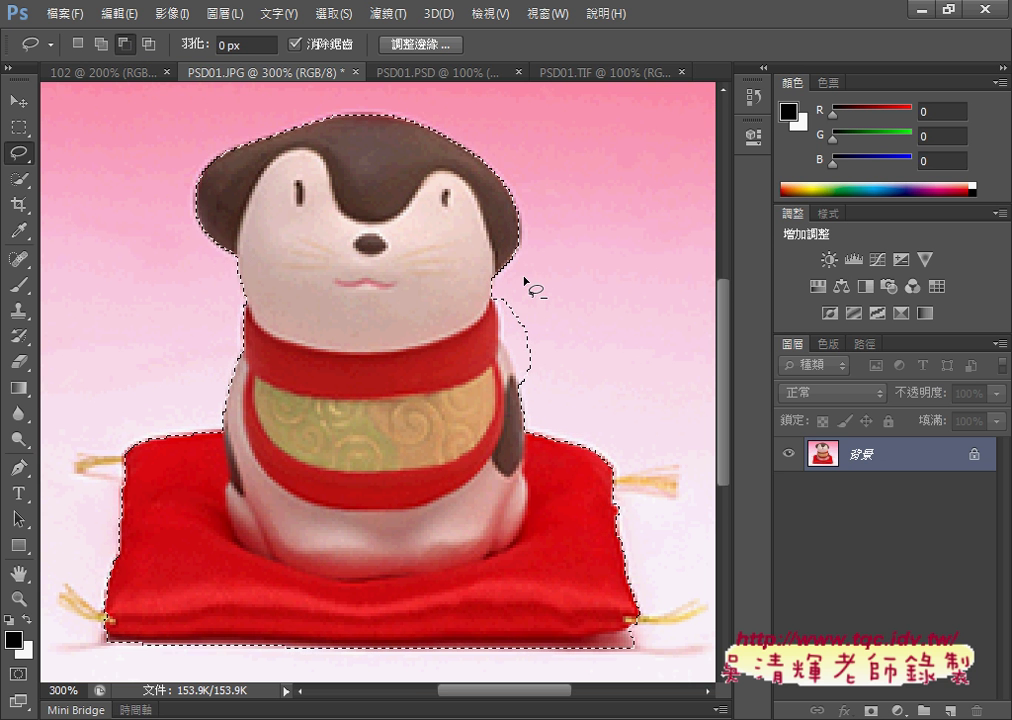
key(ctrl+plus)
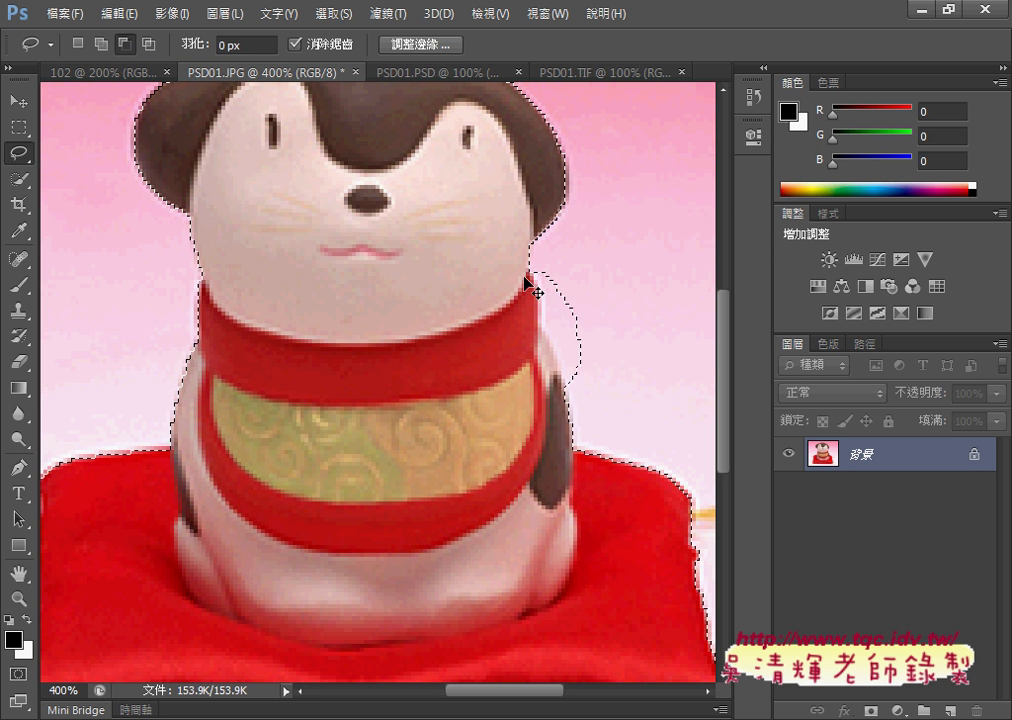
mouse_move(548, 258)
mouse_down()
mouse_move(559, 373)
mouse_move(574, 403)
mouse_move(592, 402)
mouse_move(613, 333)
mouse_move(597, 280)
mouse_move(544, 254)
mouse_up()
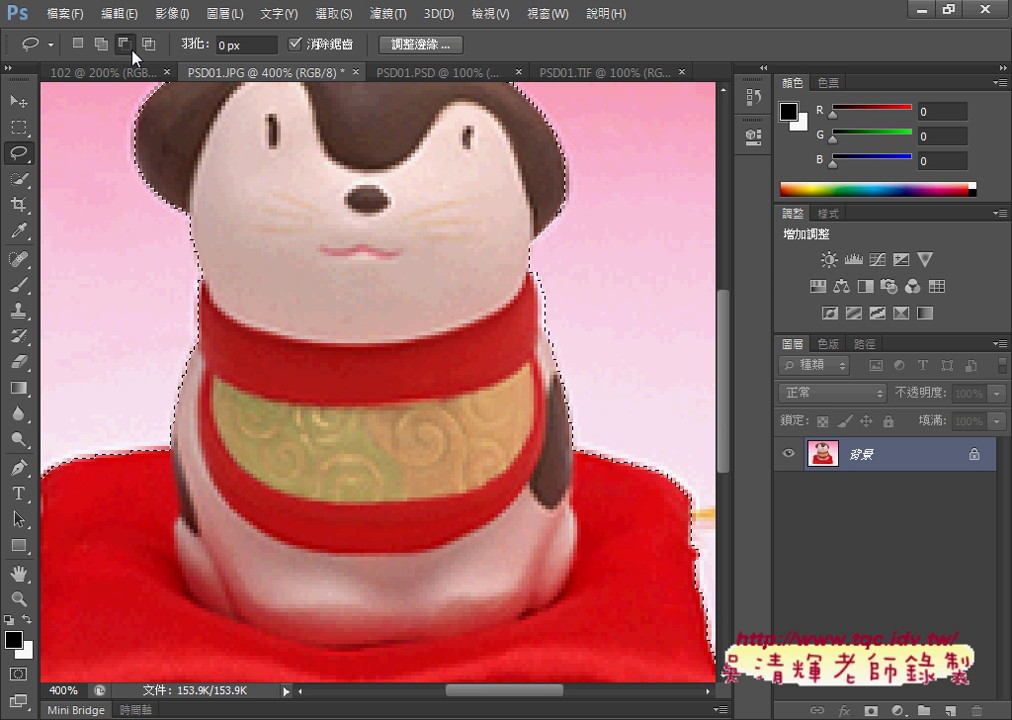
key(ctrl+minus)
key(ctrl+minus)
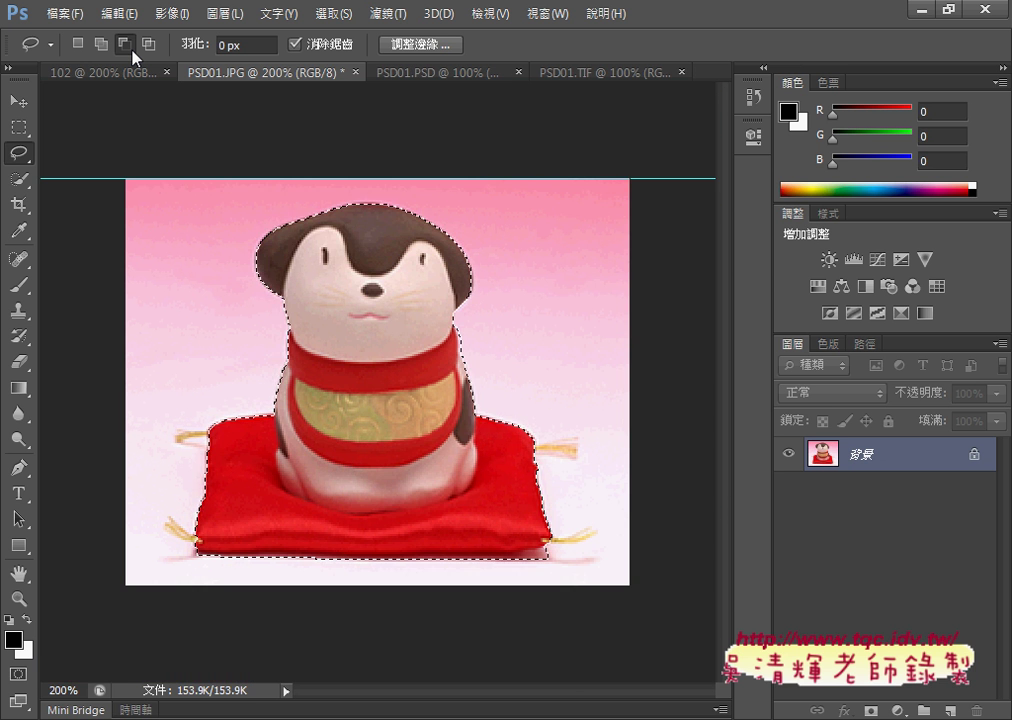
Step: Check the 頌春 lettering in the finished PSD01.TIF and duplicate layer 圖層 1 within PSD01.PSD
click(560, 74)
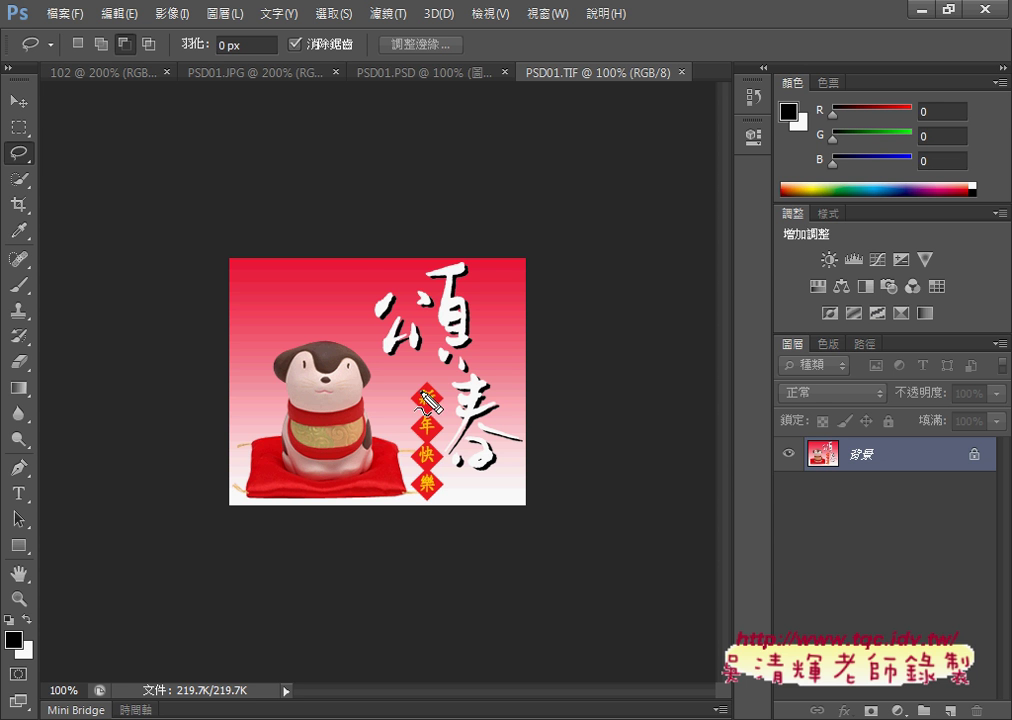
mouse_move(385, 346)
mouse_down()
mouse_move(405, 236)
mouse_move(498, 249)
mouse_up()
mouse_move(538, 309)
mouse_down()
mouse_move(539, 482)
mouse_move(429, 420)
mouse_move(437, 383)
mouse_up()
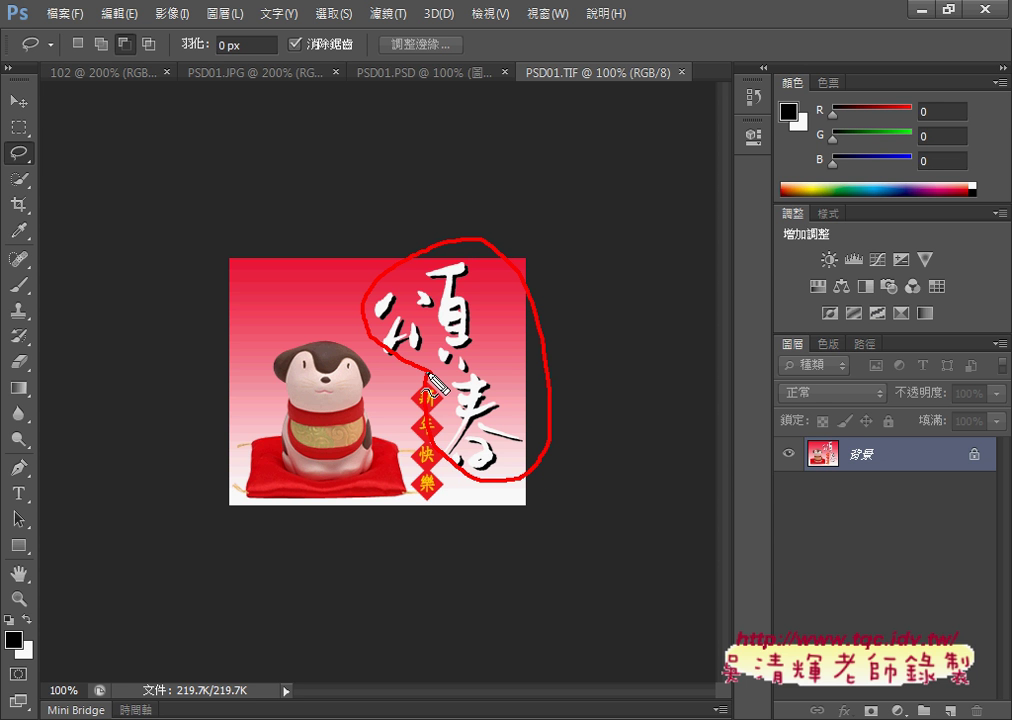
key(Escape)
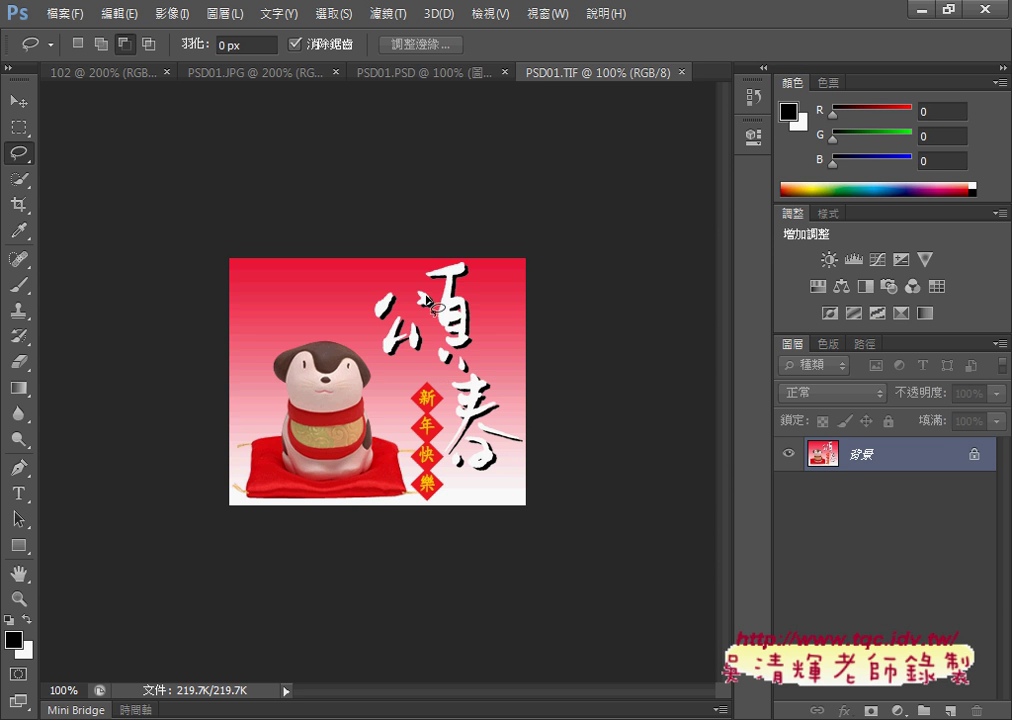
click(409, 74)
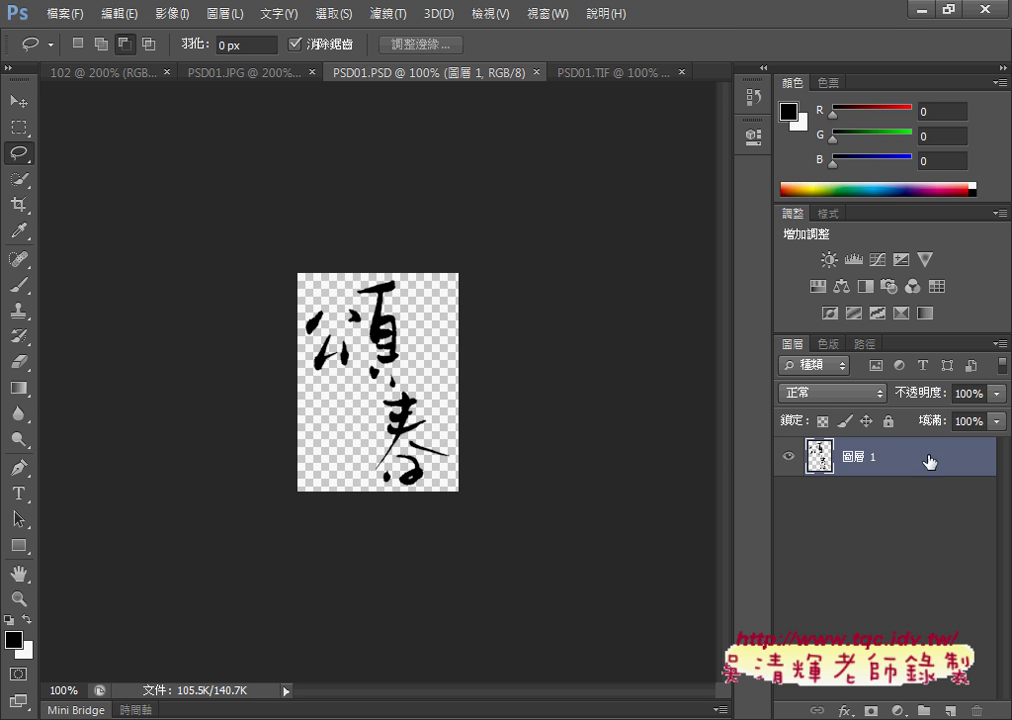
right_click(834, 465)
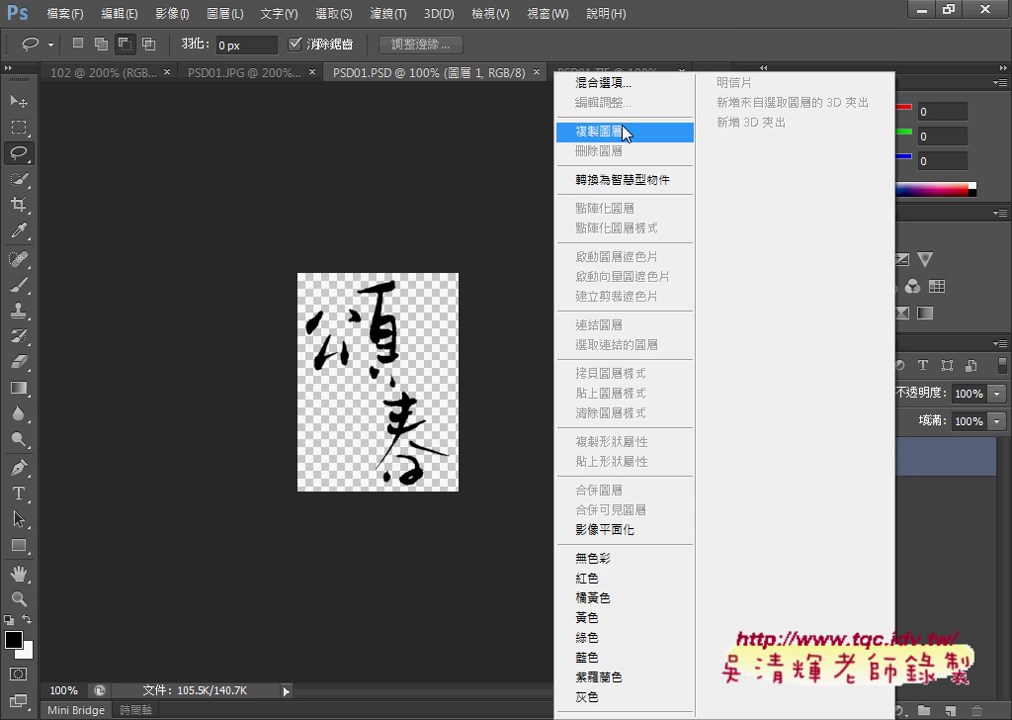
click(566, 132)
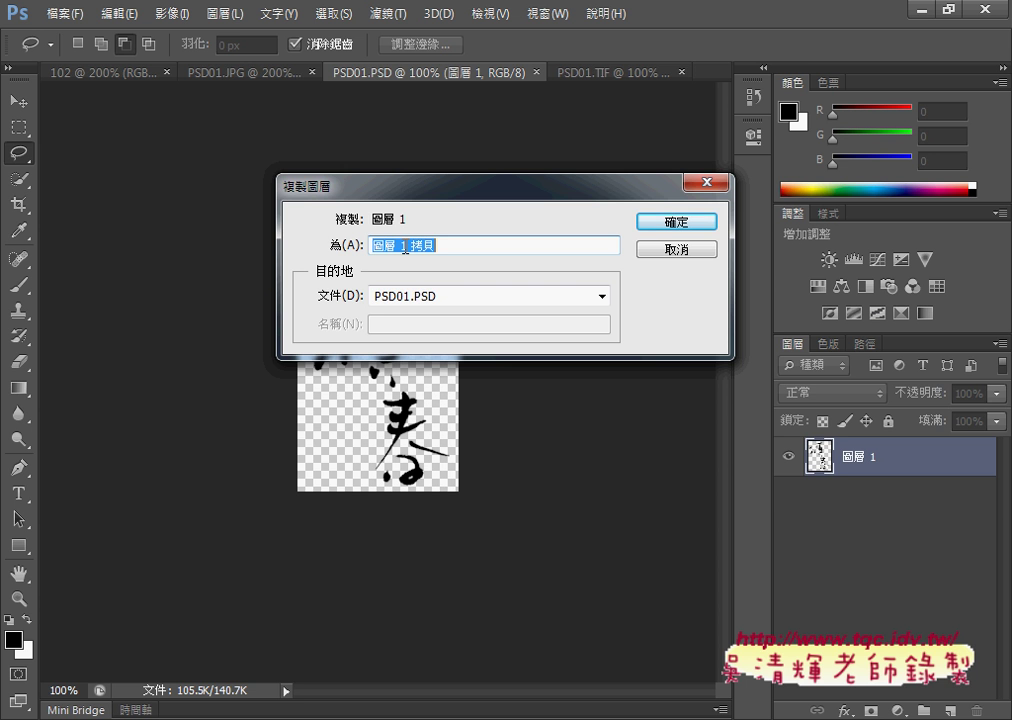
click(664, 220)
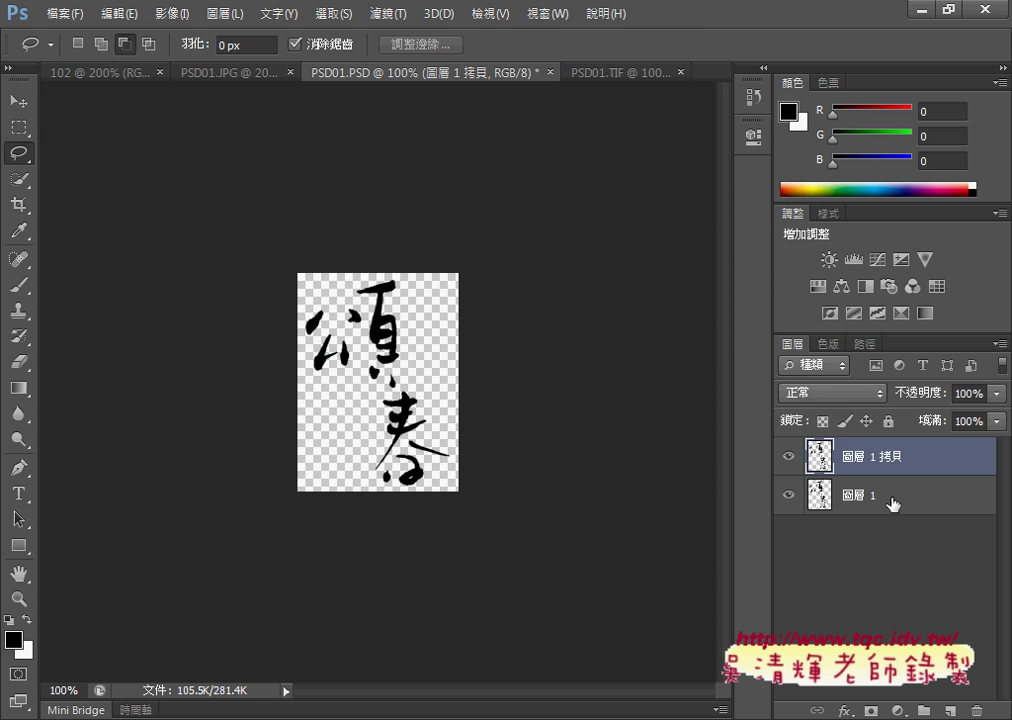
Step: Load the pixels of the duplicated lettering layer in PSD01.PSD as a selection
click(829, 500)
click(820, 457)
mouse_move(834, 475)
mouse_down()
mouse_move(808, 462)
mouse_move(835, 463)
mouse_up()
mouse_move(800, 472)
mouse_down()
mouse_move(798, 445)
mouse_move(835, 440)
mouse_move(826, 478)
mouse_up()
key(Escape)
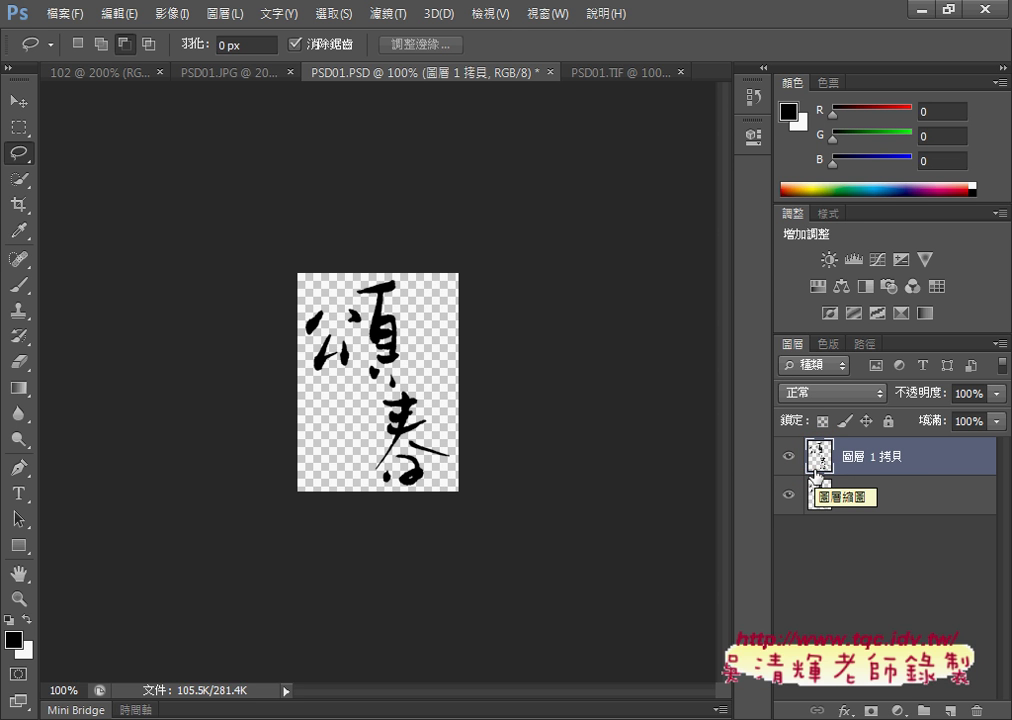
right_click(818, 462)
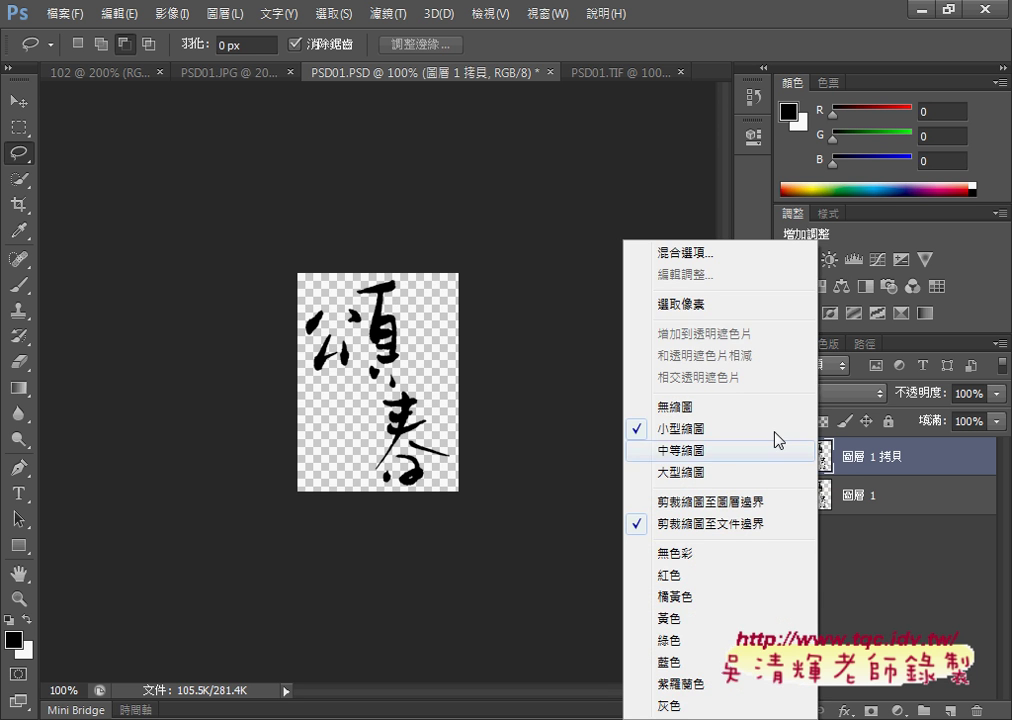
click(720, 310)
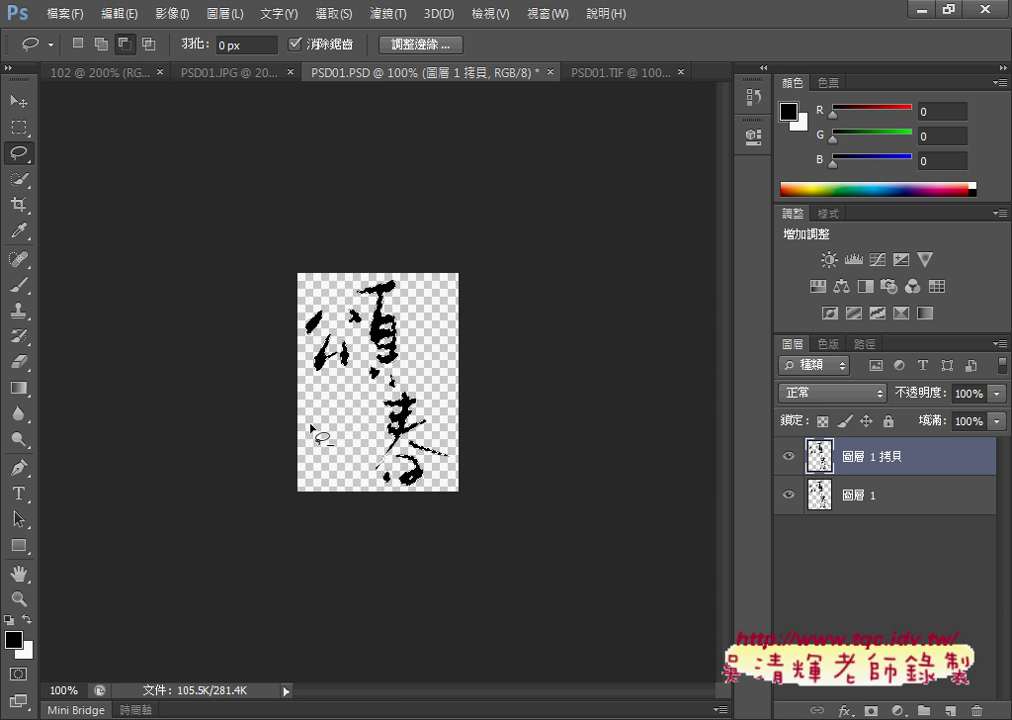
Step: Fill the selected lettering on the duplicate layer with white (白色) at 100% opacity in normal mode, and deselect
click(125, 22)
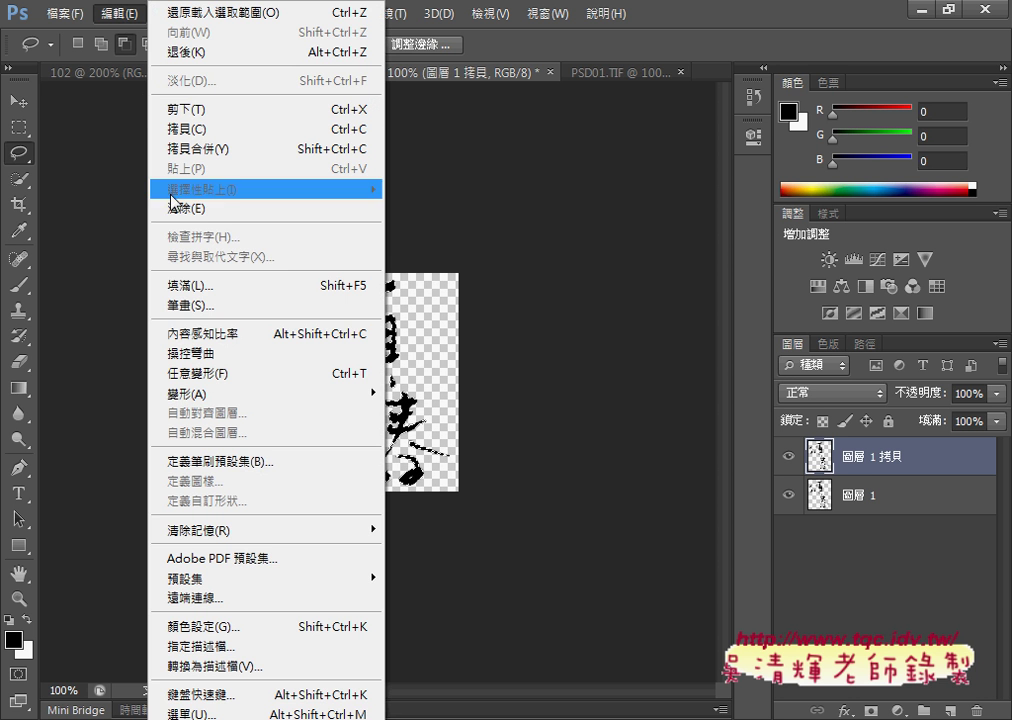
click(203, 287)
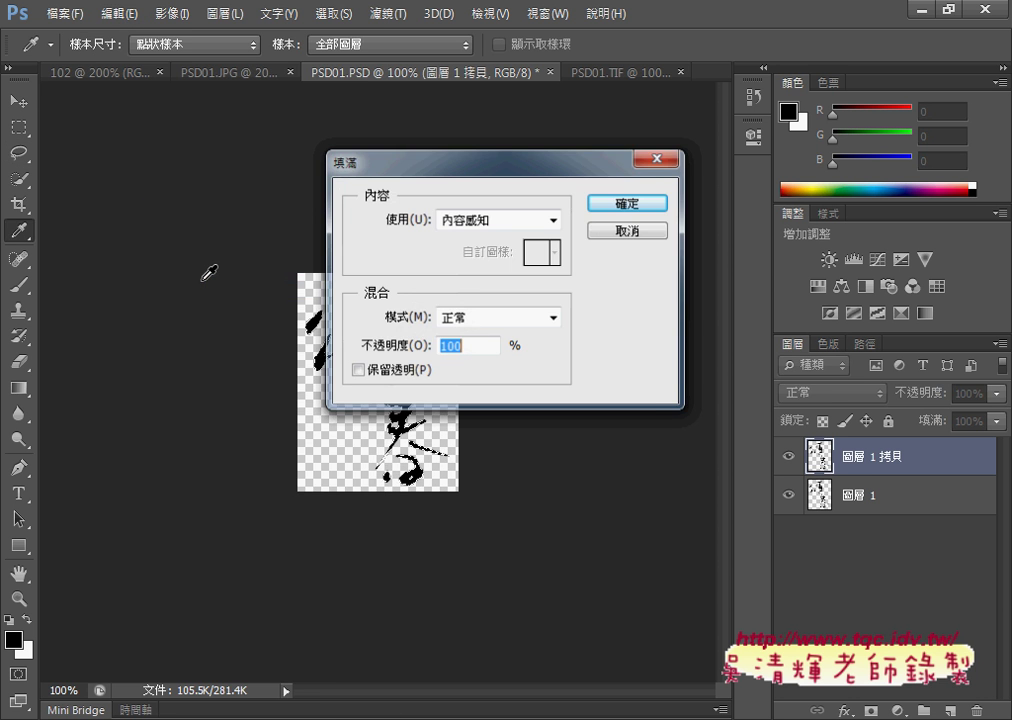
click(553, 220)
click(468, 398)
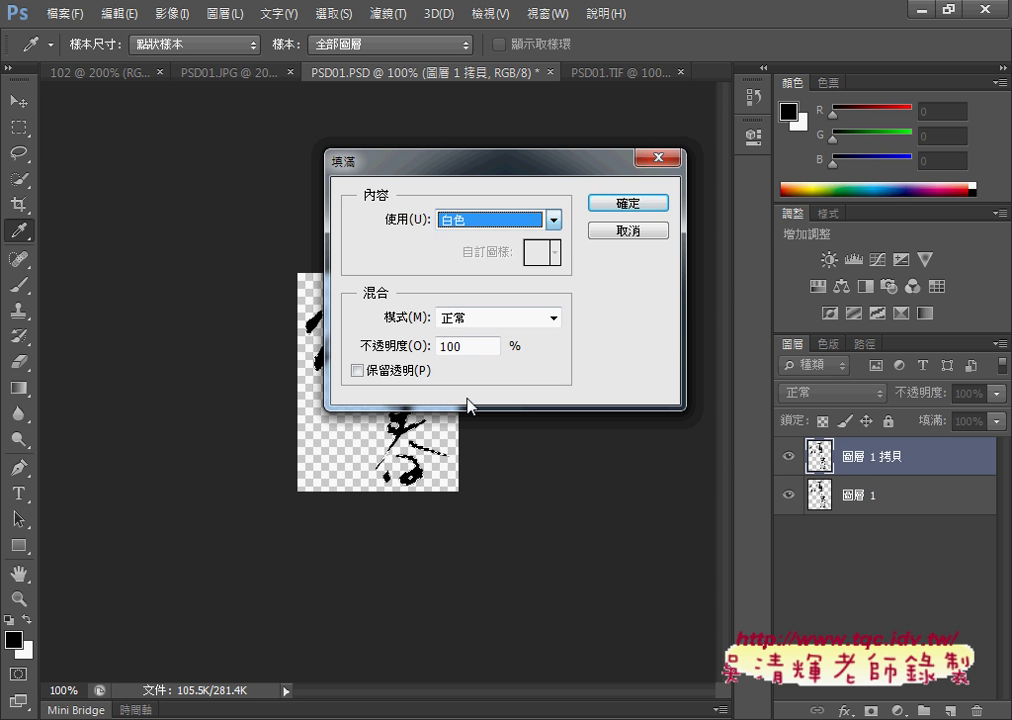
click(624, 204)
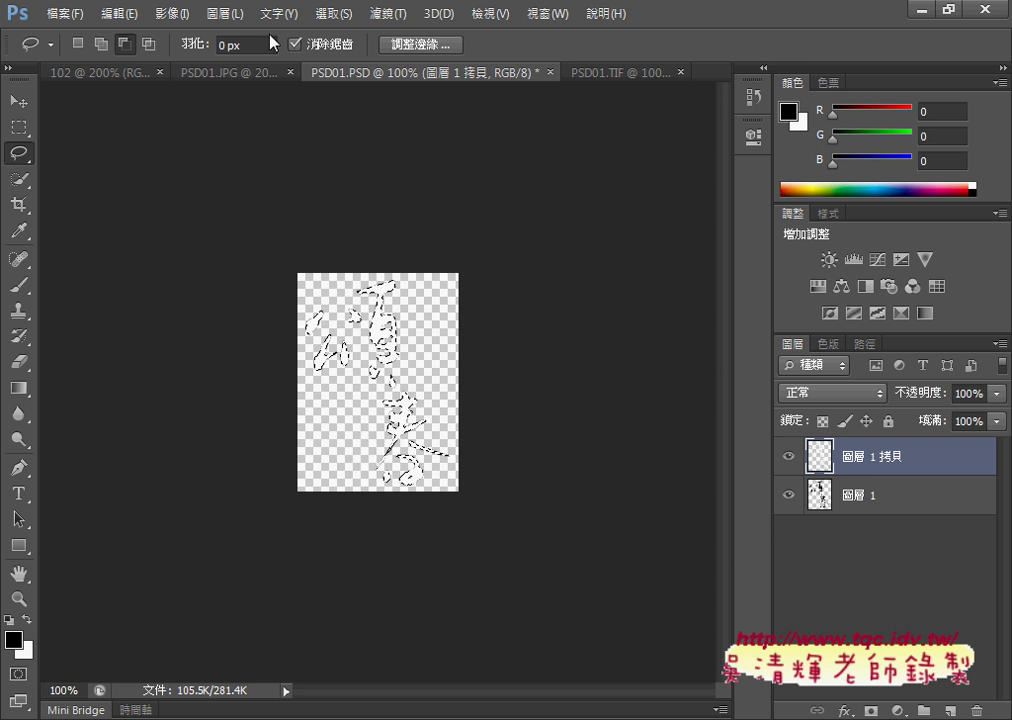
click(330, 15)
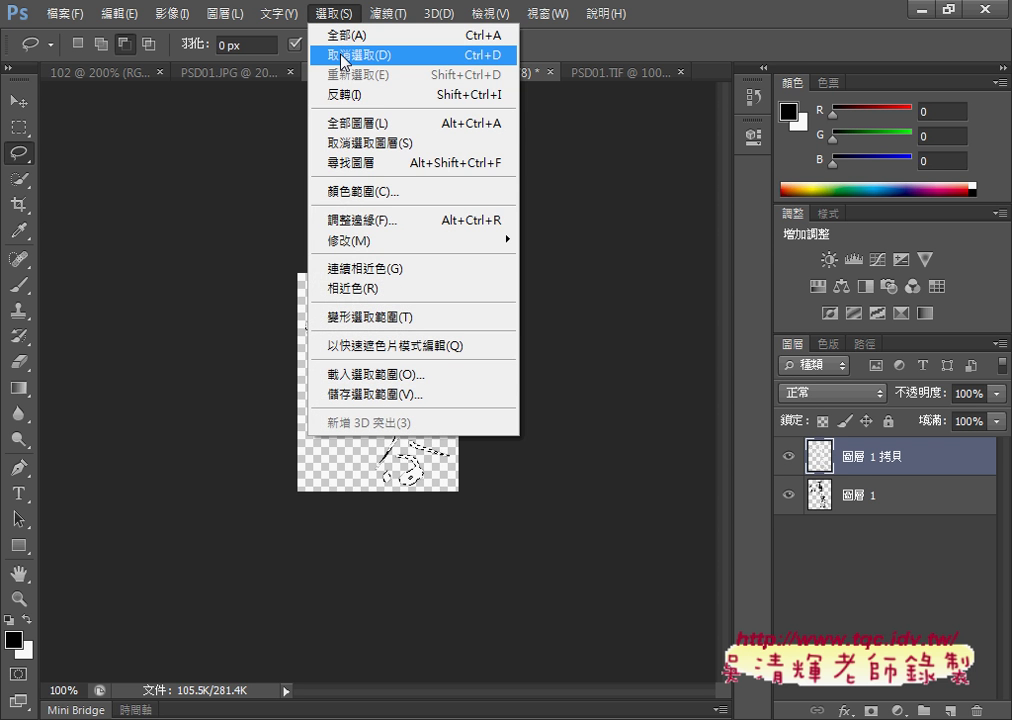
click(345, 55)
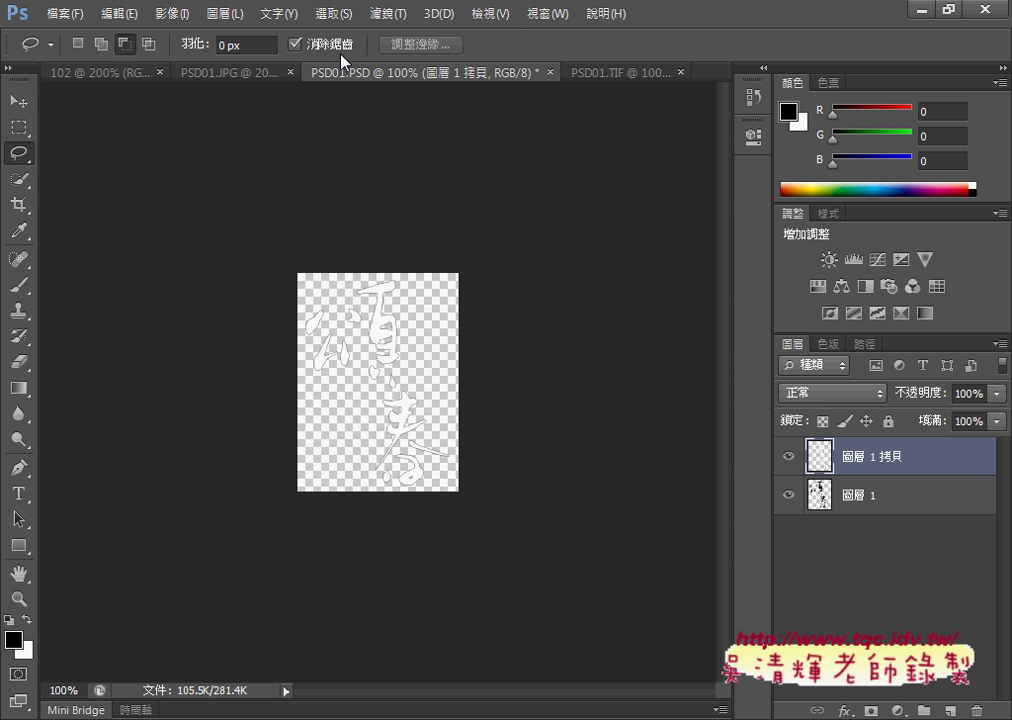
Step: Shift the white 頌春 lettering slightly up and left of the black layer, comparing it with the offset shadow in PSD01.TIF
click(595, 73)
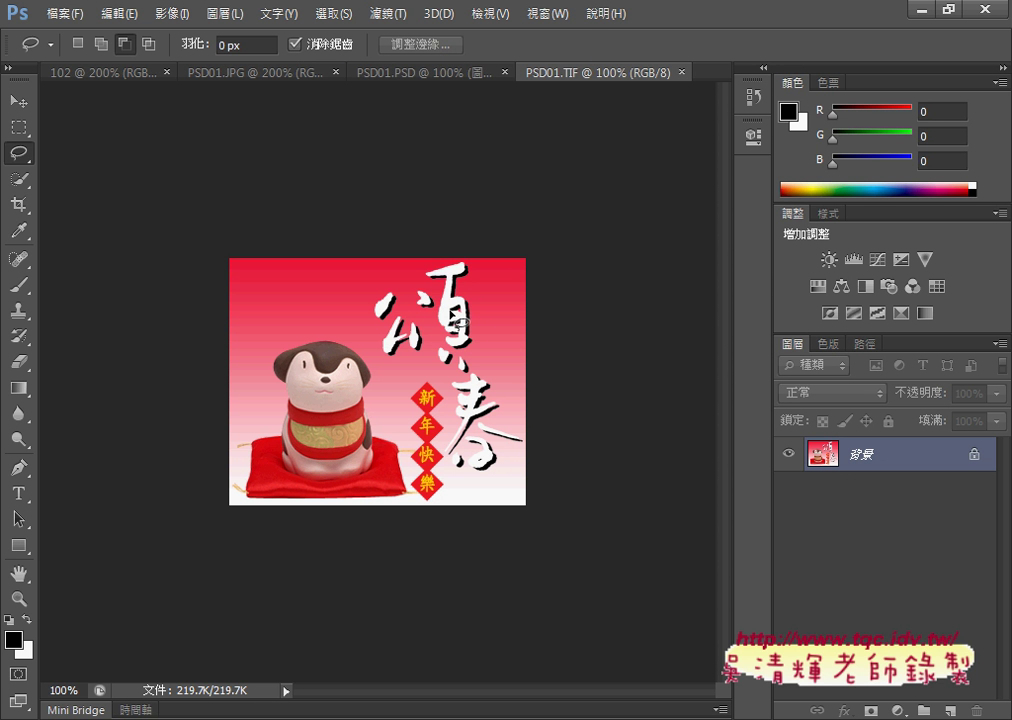
click(396, 74)
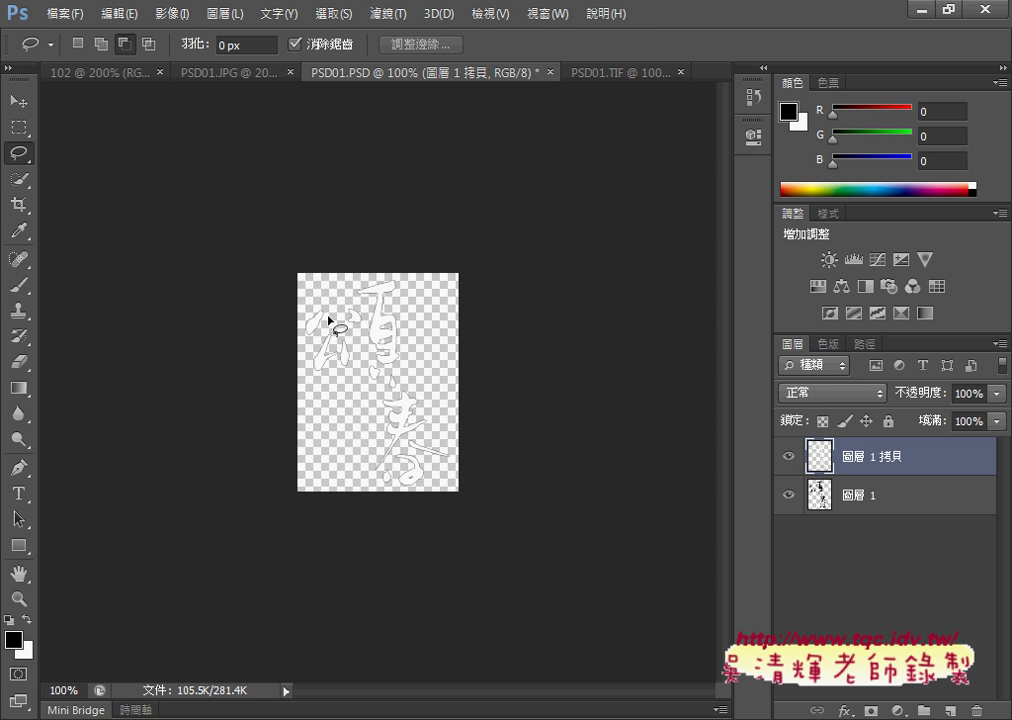
click(20, 103)
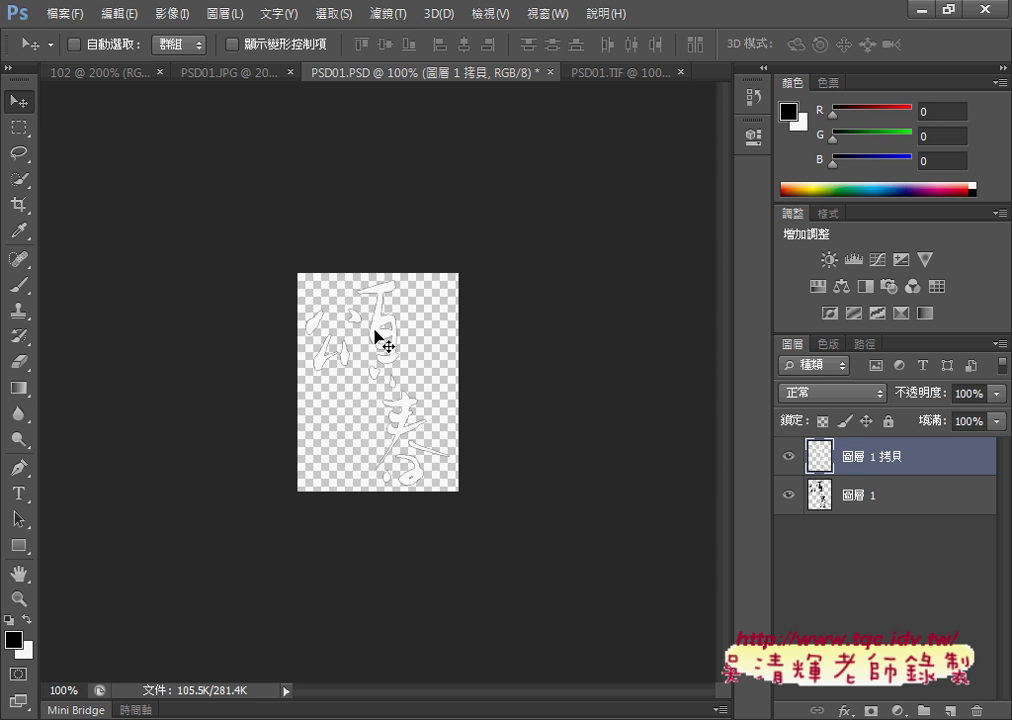
mouse_move(380, 339)
mouse_down()
mouse_move(369, 323)
mouse_move(377, 330)
mouse_up()
key(Up)
key(Up)
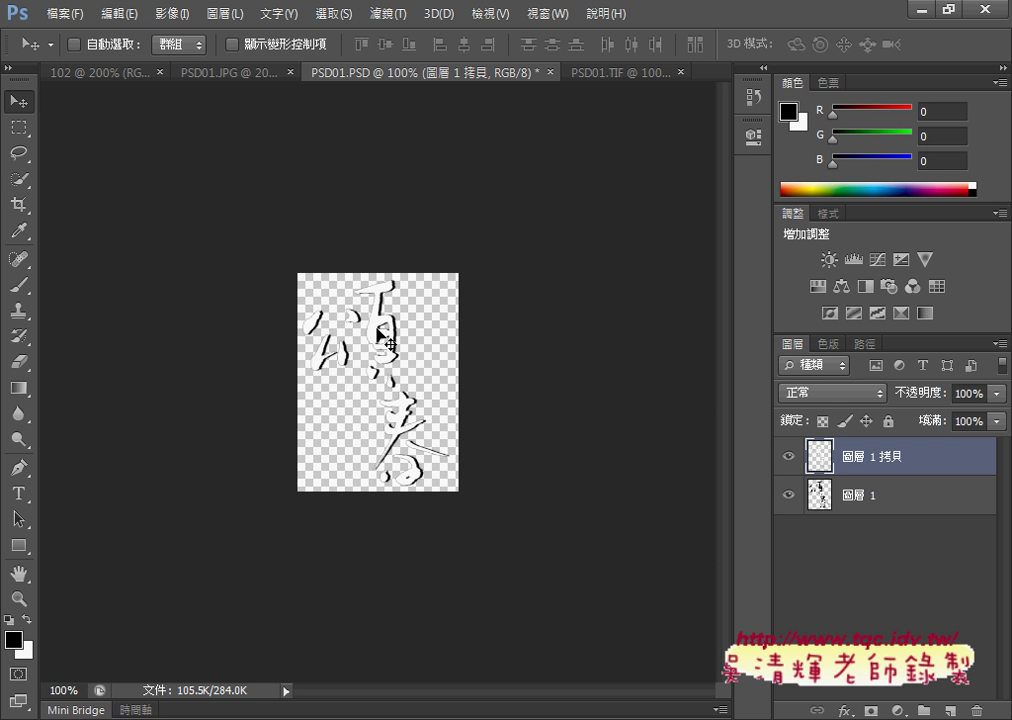
key(Left)
key(Left)
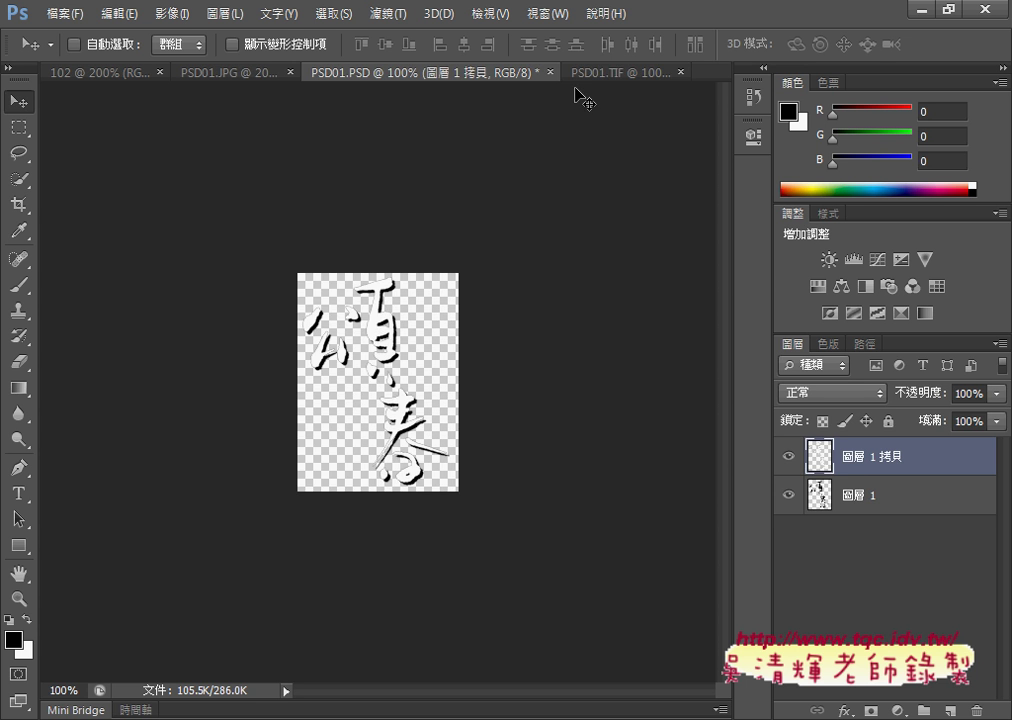
click(612, 76)
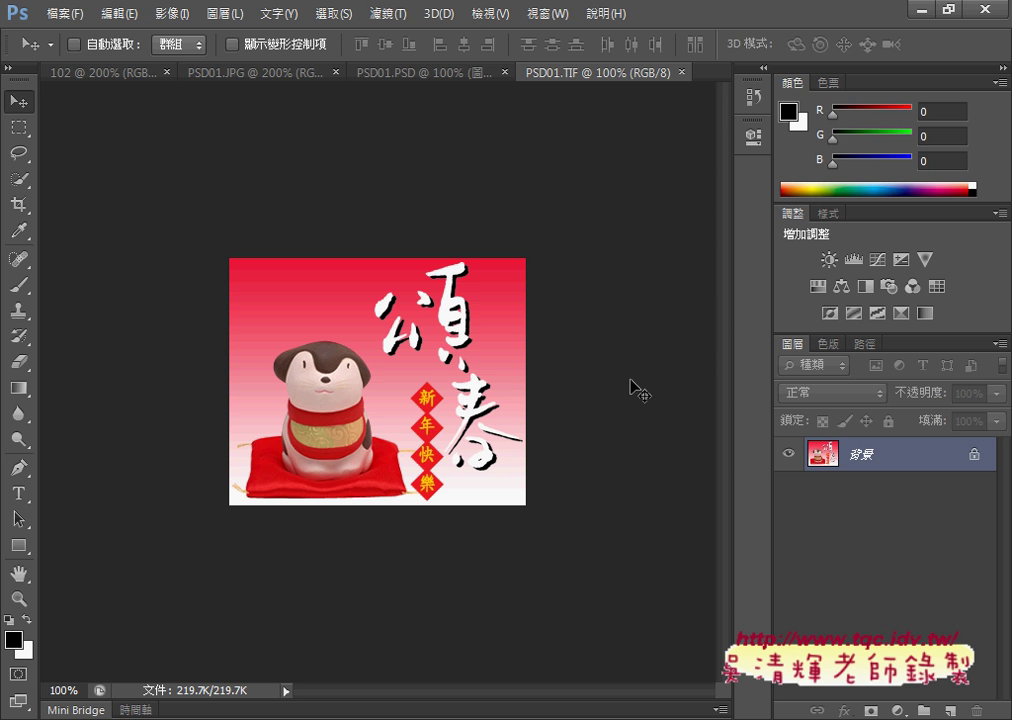
Step: Switch to the TQC exam PDF in the browser and examine exercise 104's instructions and its tiled duck reference picture
key(alt+Tab)
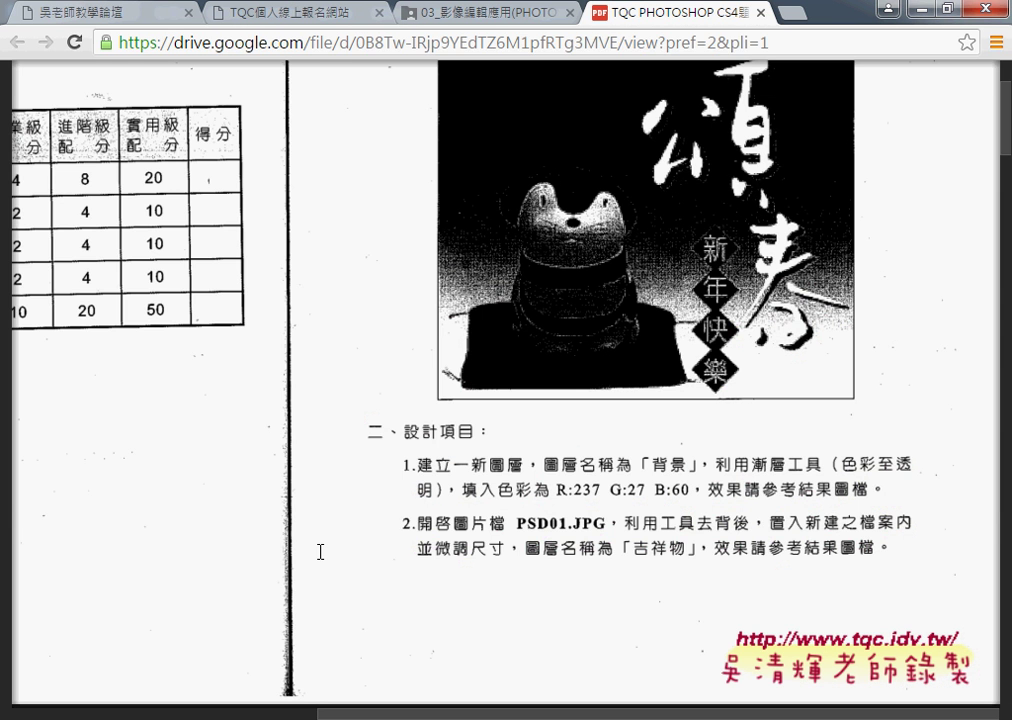
scroll(320, 551, down, 15)
scroll(320, 551, down, 4)
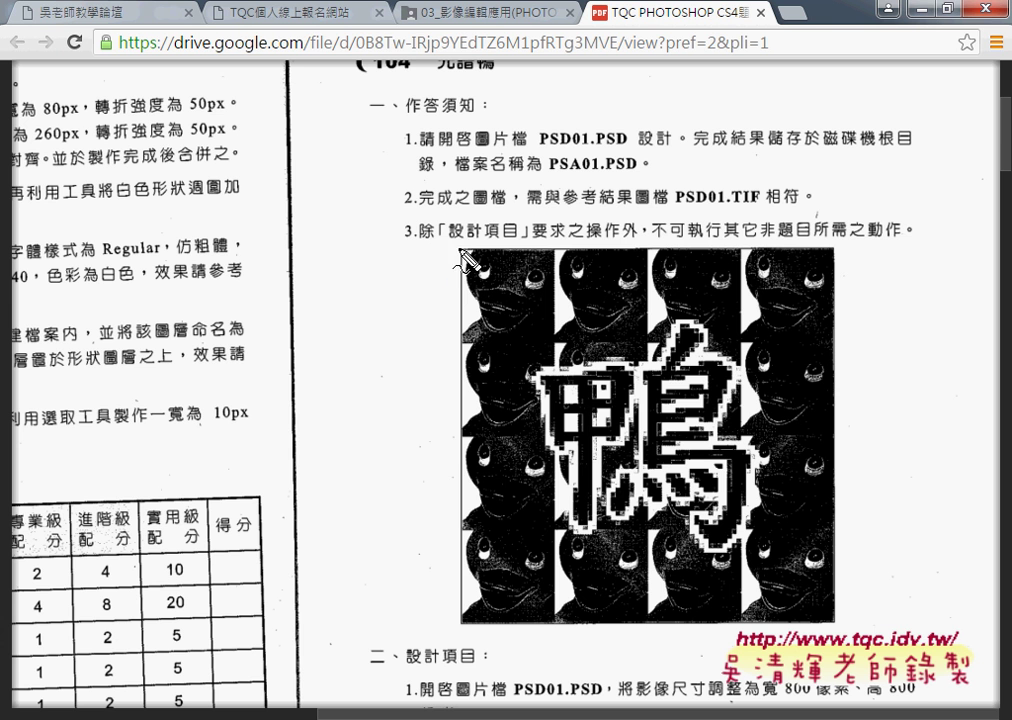
mouse_move(455, 252)
mouse_down()
mouse_move(451, 332)
mouse_move(472, 242)
mouse_move(545, 260)
mouse_move(541, 343)
mouse_up()
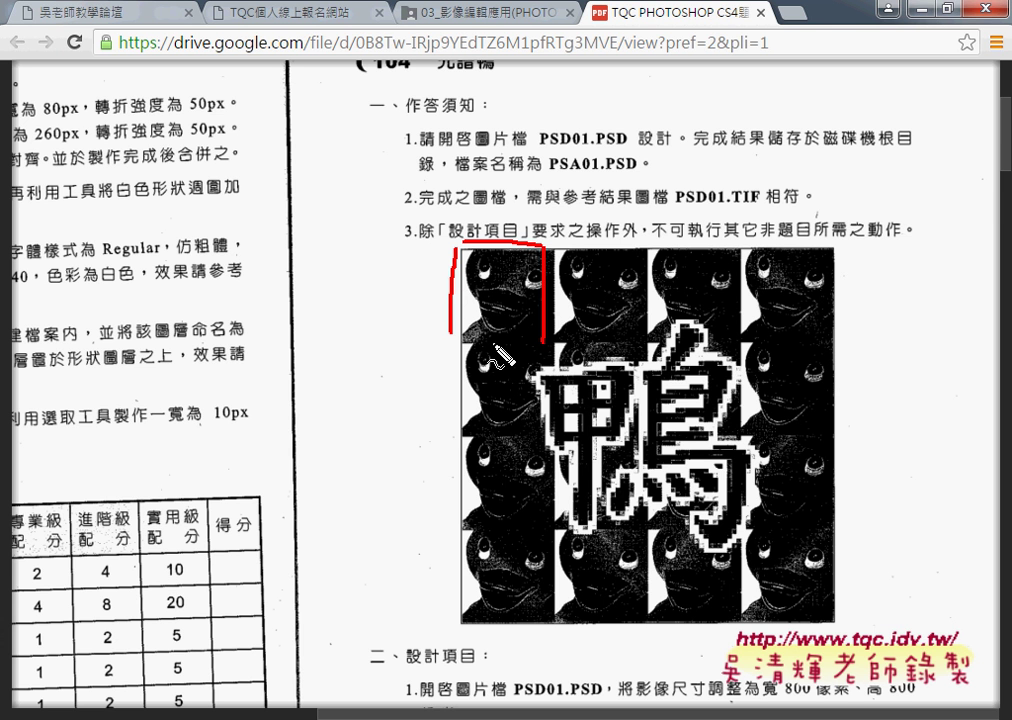
drag(463, 342, 557, 343)
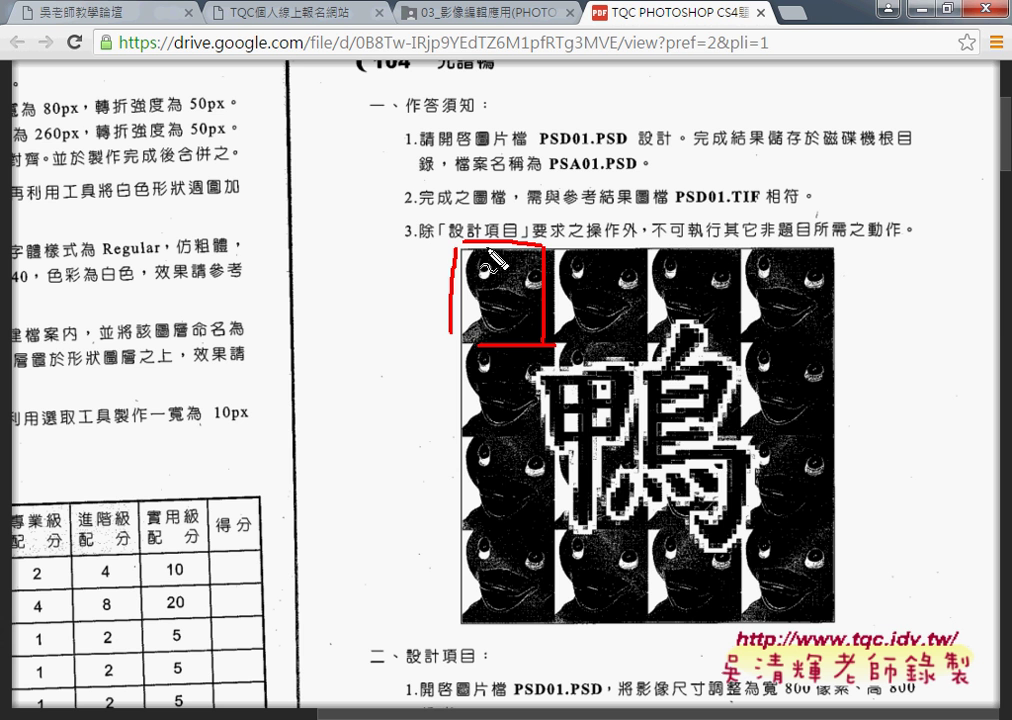
drag(467, 212, 458, 238)
drag(532, 212, 538, 232)
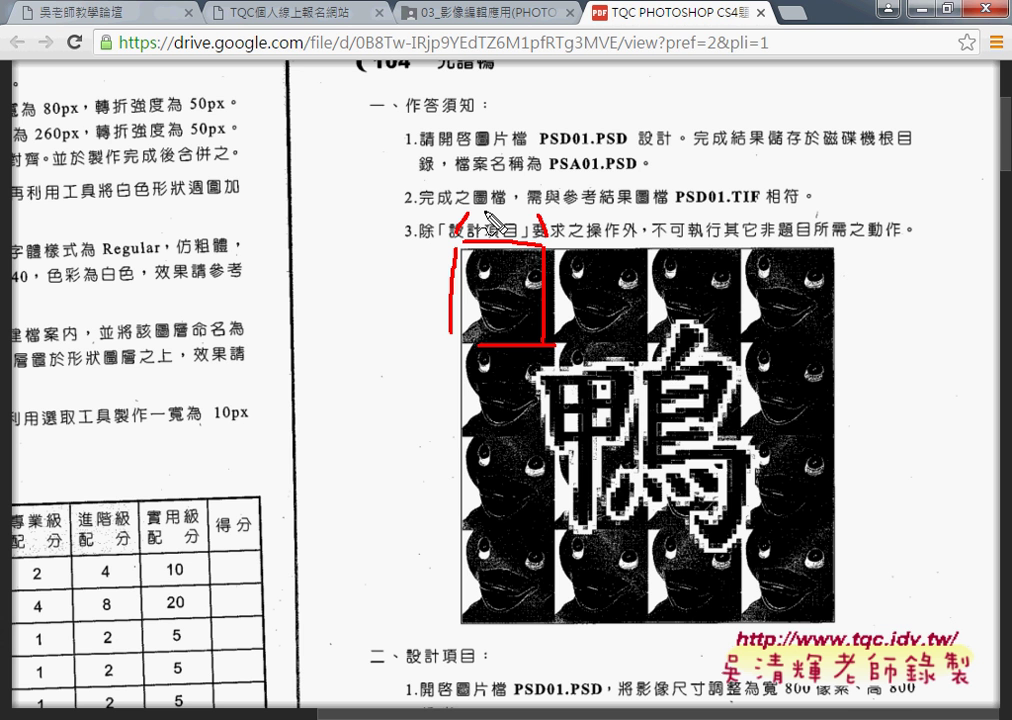
click(468, 330)
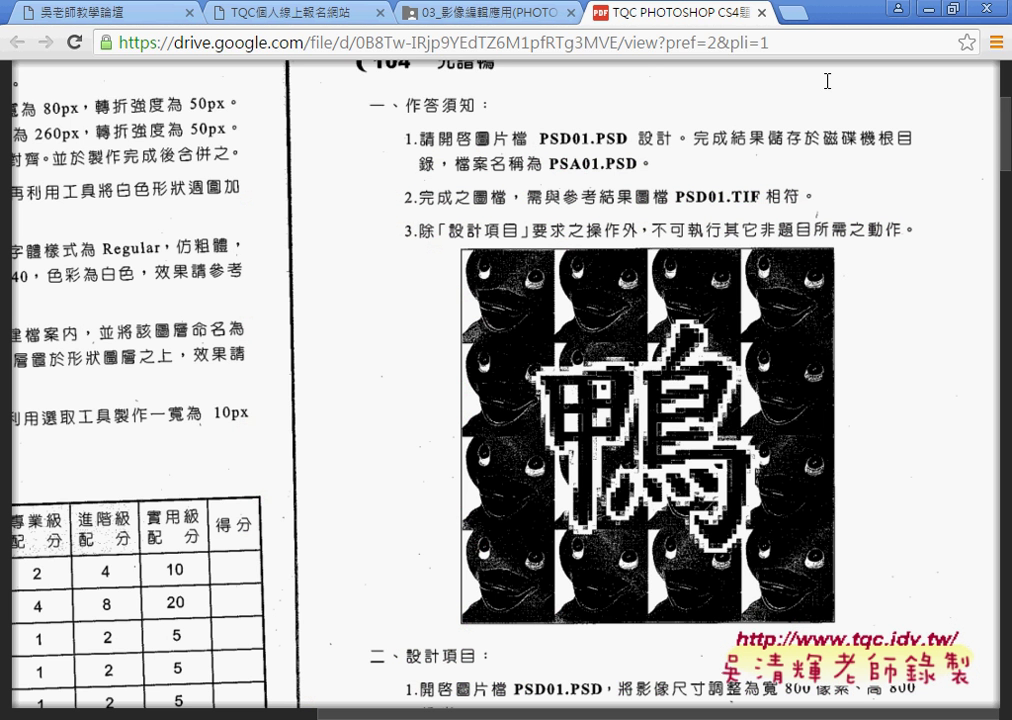
Step: Open the reference image PSD01.TIF from the 104 folder under _證照題目 in Photoshop
click(924, 8)
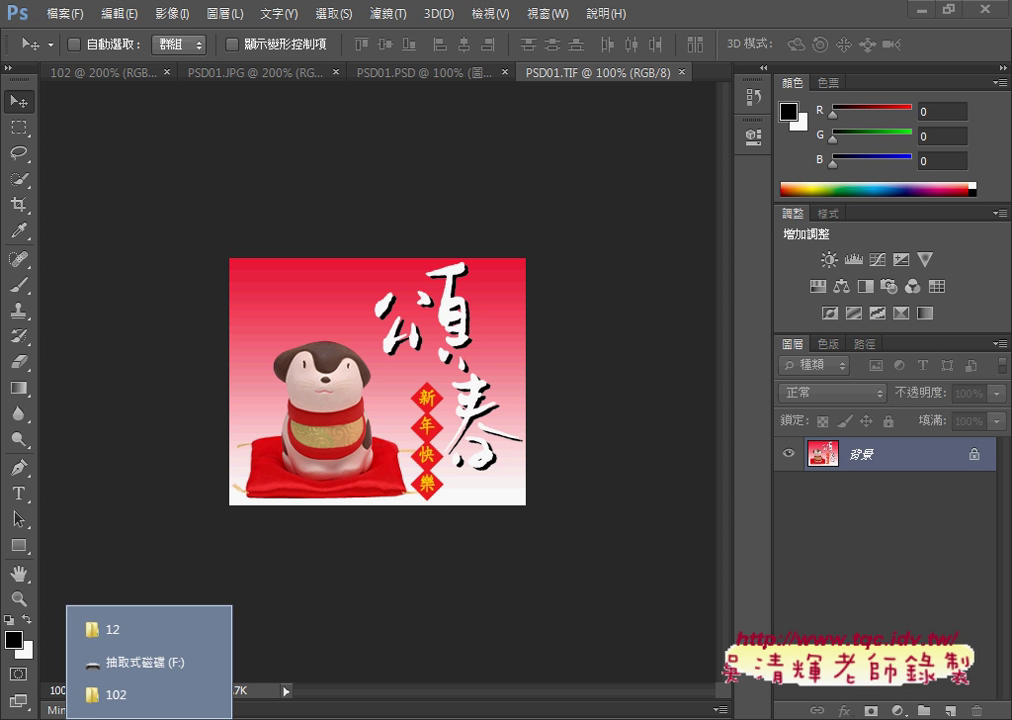
click(158, 711)
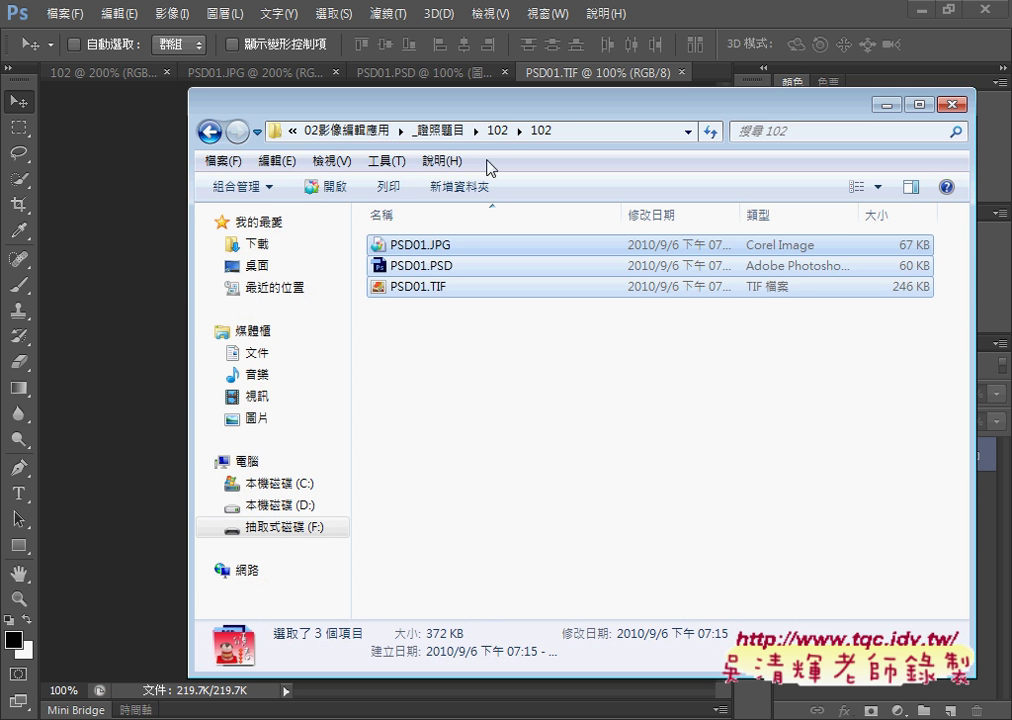
click(440, 131)
double_click(418, 268)
click(466, 267)
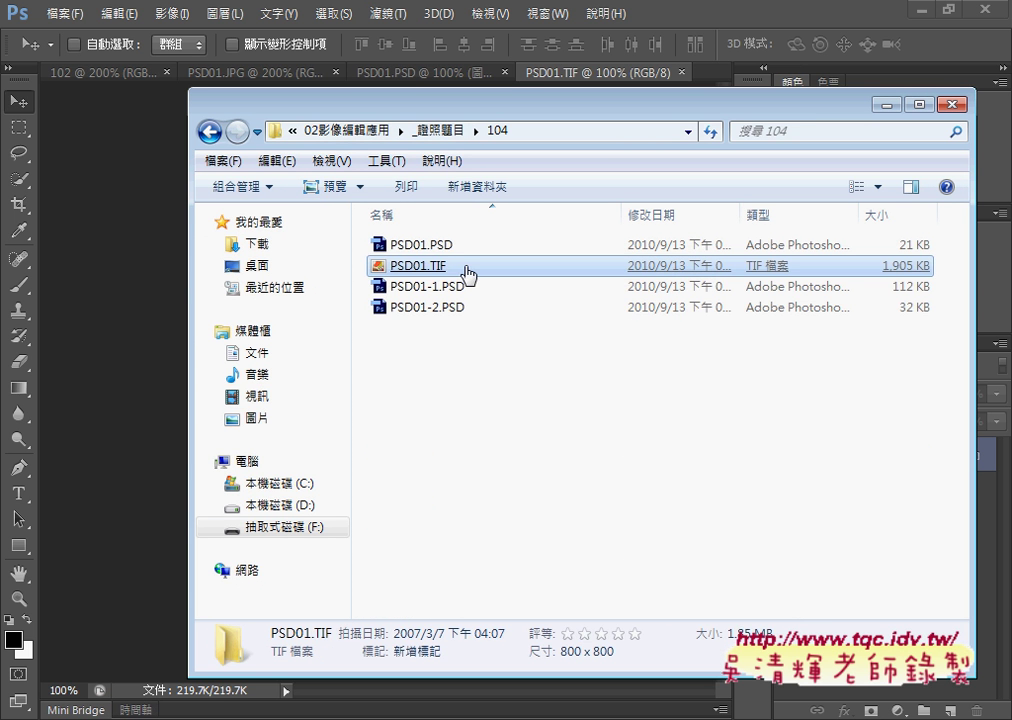
drag(436, 278, 402, 66)
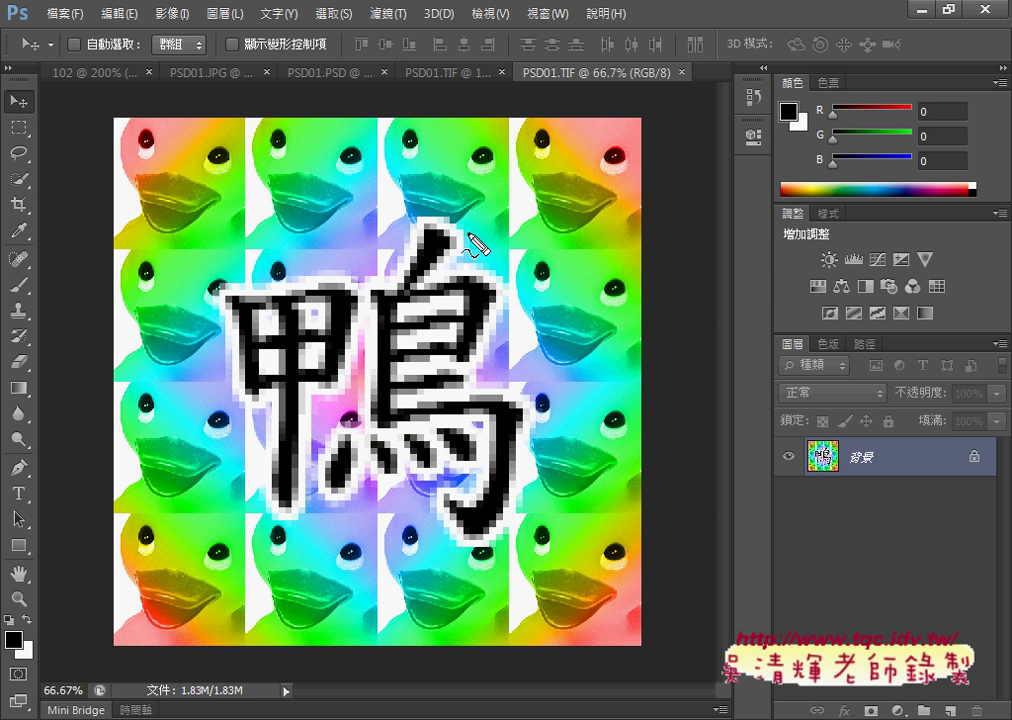
Step: Examine the repeated duck tile in exercise 104's PSD01.TIF and view the Fill options without applying a fill
mouse_move(110, 118)
mouse_down()
mouse_move(111, 252)
mouse_move(143, 130)
mouse_move(238, 133)
mouse_move(237, 242)
mouse_up()
drag(145, 251, 222, 251)
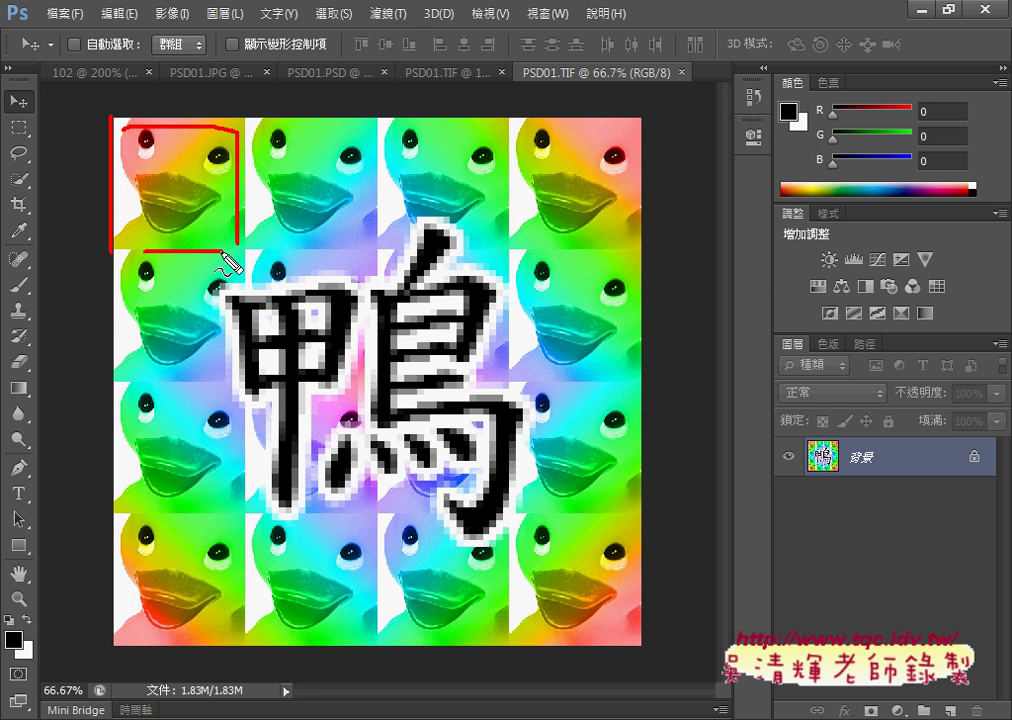
mouse_move(268, 36)
mouse_down()
mouse_move(200, 104)
mouse_move(248, 102)
mouse_up()
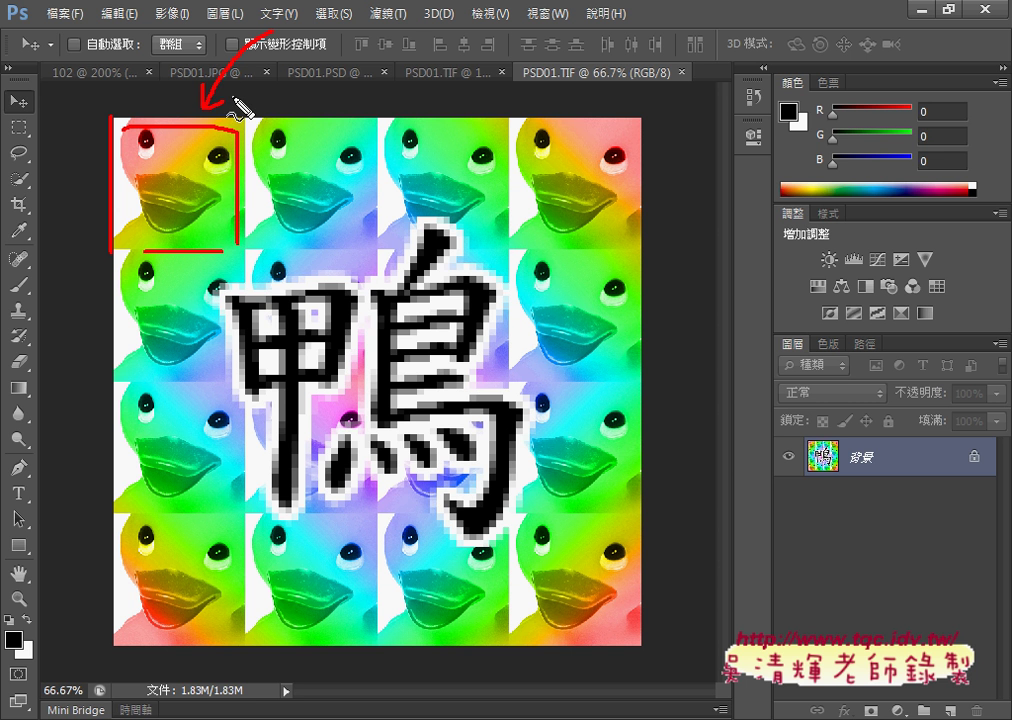
key(Escape)
click(110, 20)
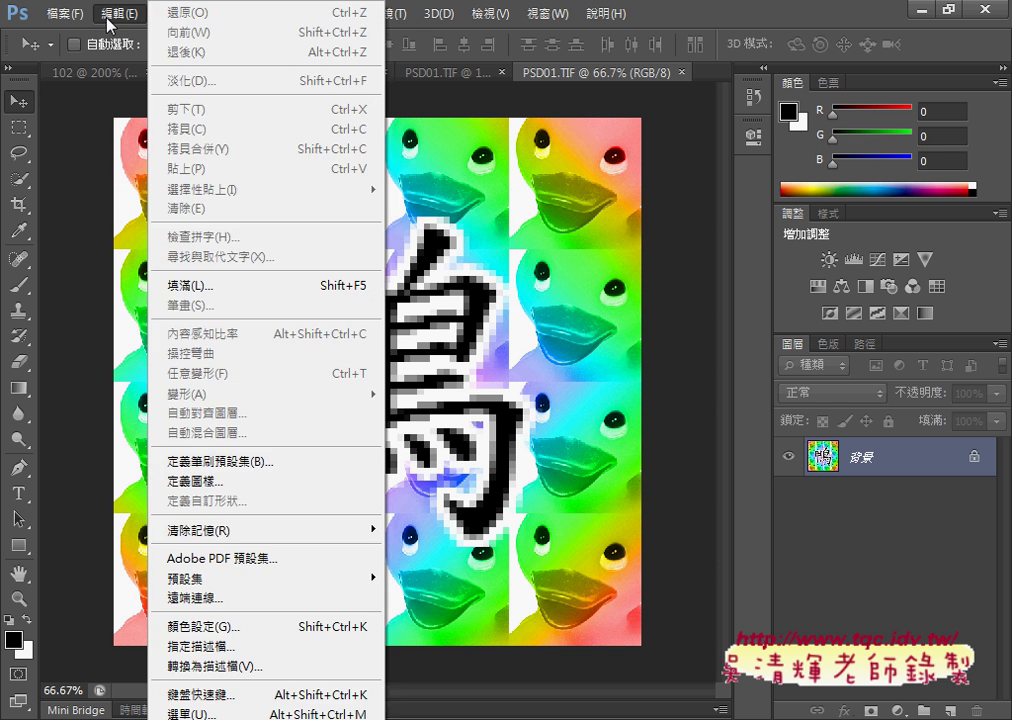
click(200, 287)
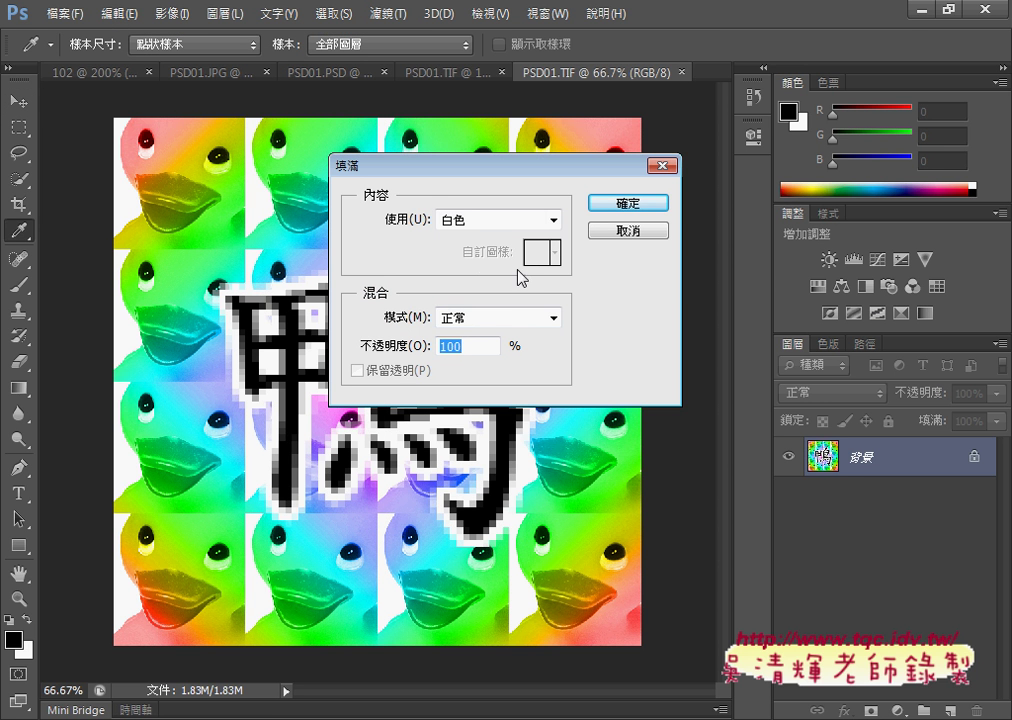
click(626, 231)
key(v)
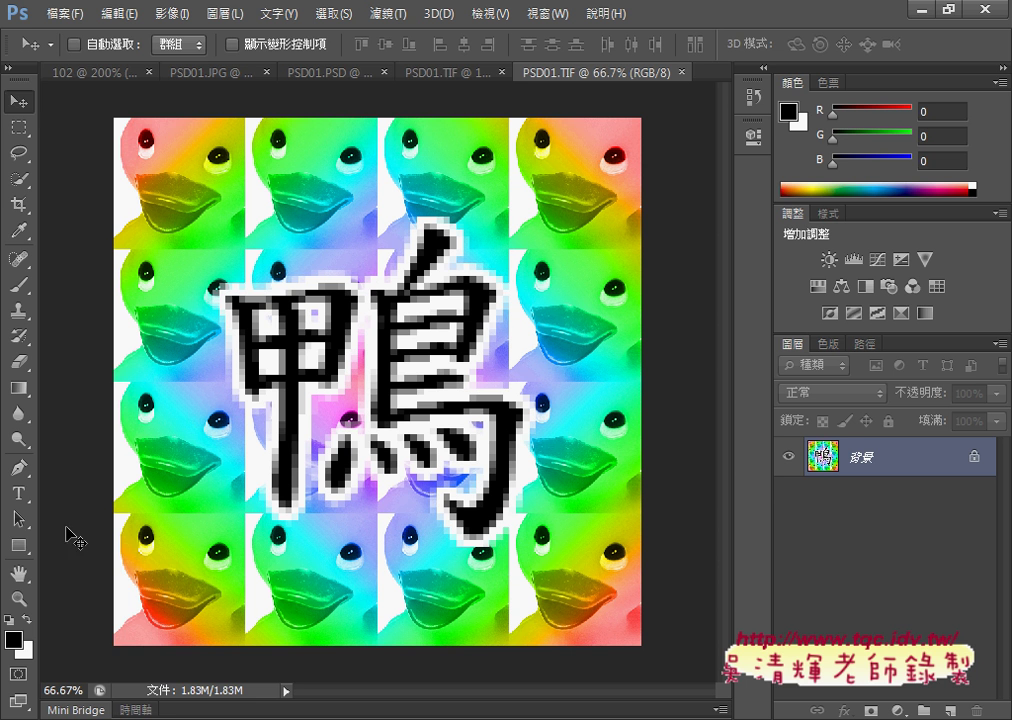
Step: Set up the Gradient tool with the spectrum (光譜) rainbow preset and the diamond (菱形) gradient type
click(24, 548)
click(24, 551)
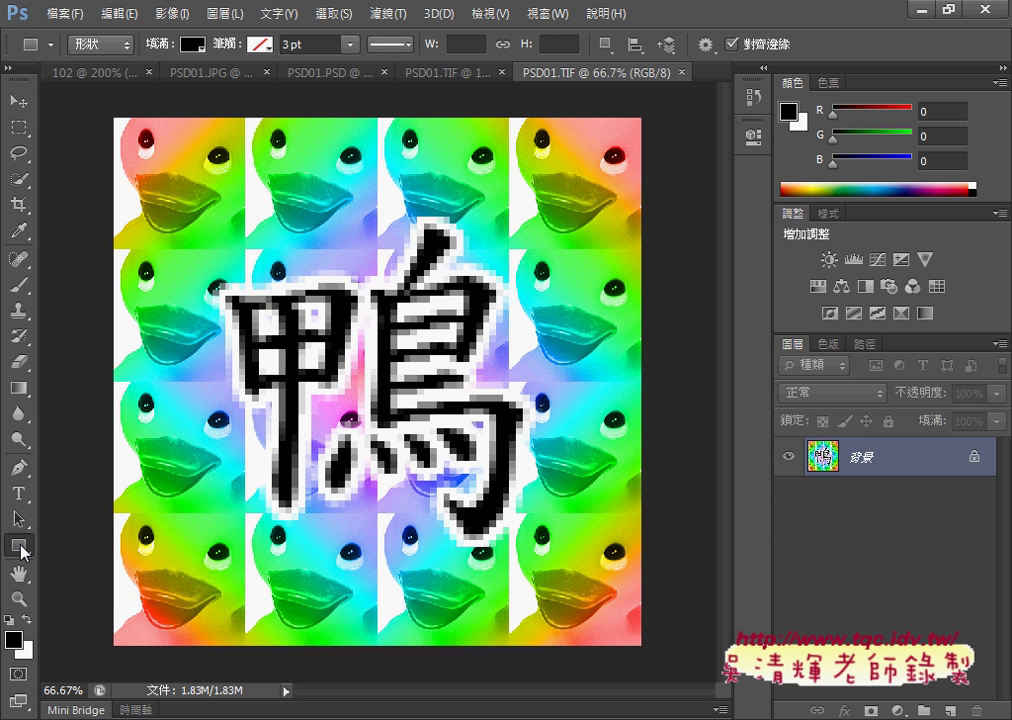
click(20, 392)
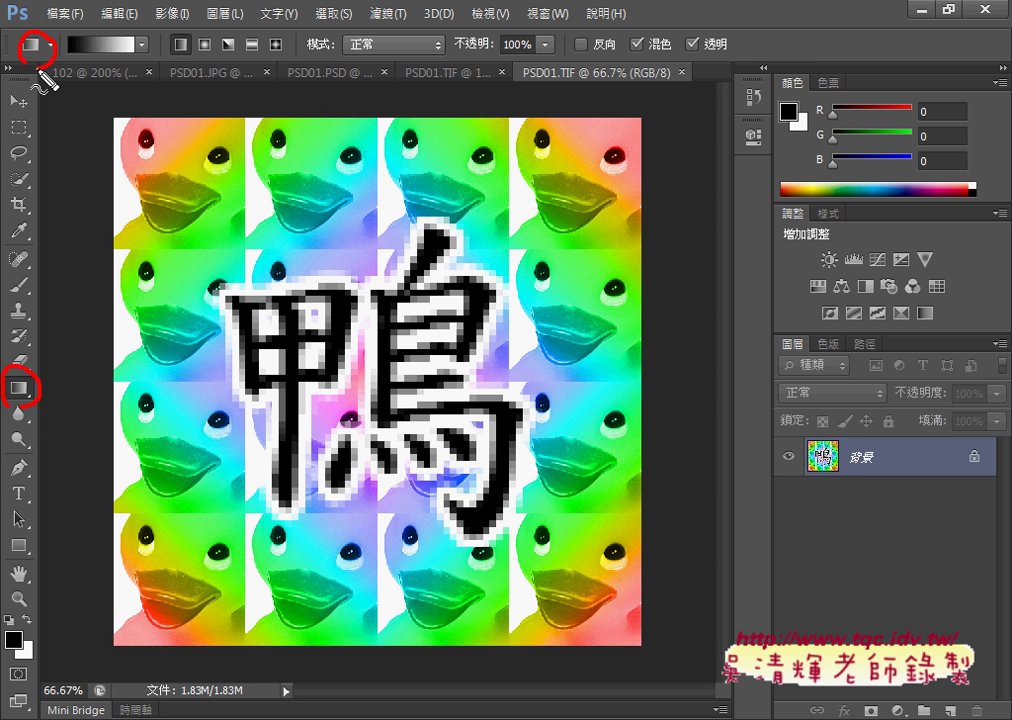
click(142, 44)
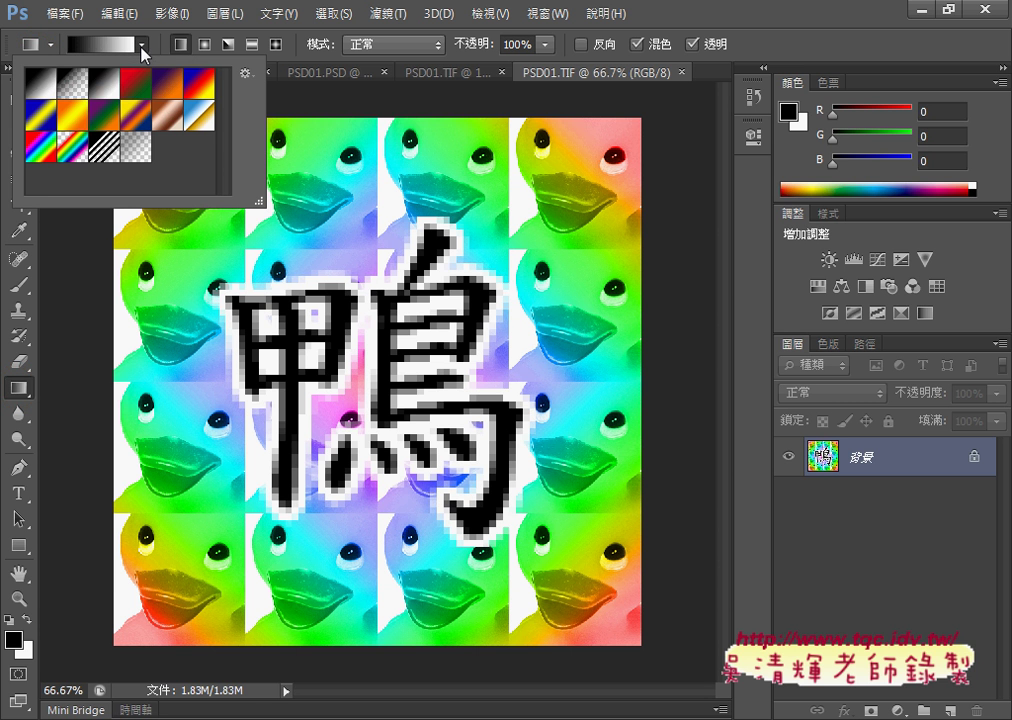
click(38, 150)
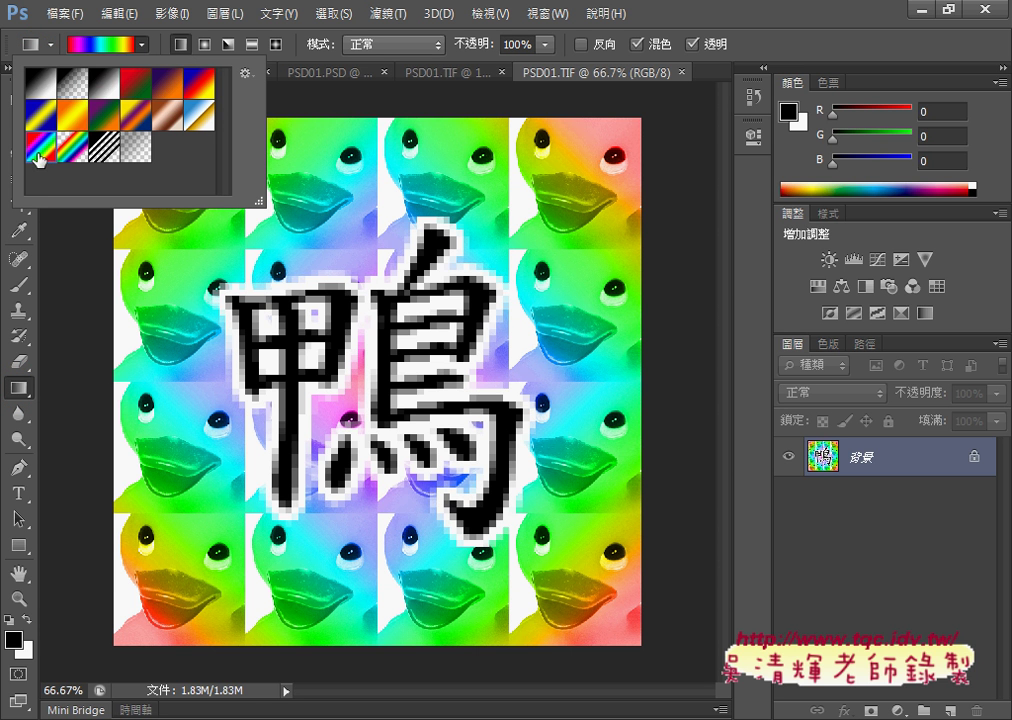
click(275, 44)
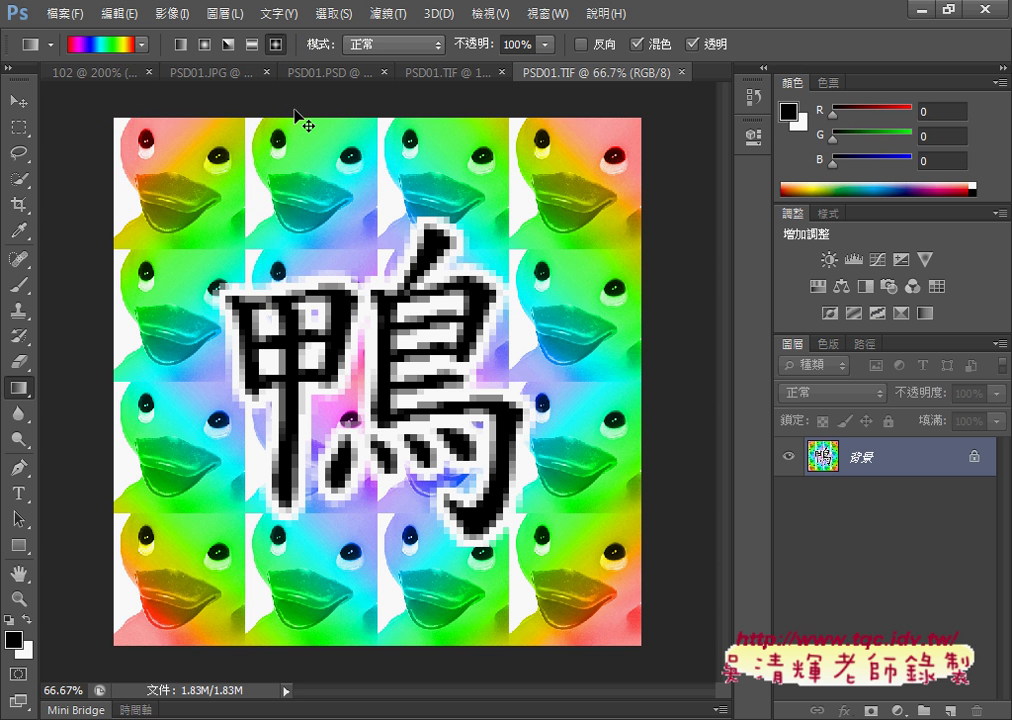
Step: View the whole duck image at 33.3%, then read design items 3 and 4 of exercise 104 in the browser's PDF
key(ctrl+minus)
key(ctrl+minus)
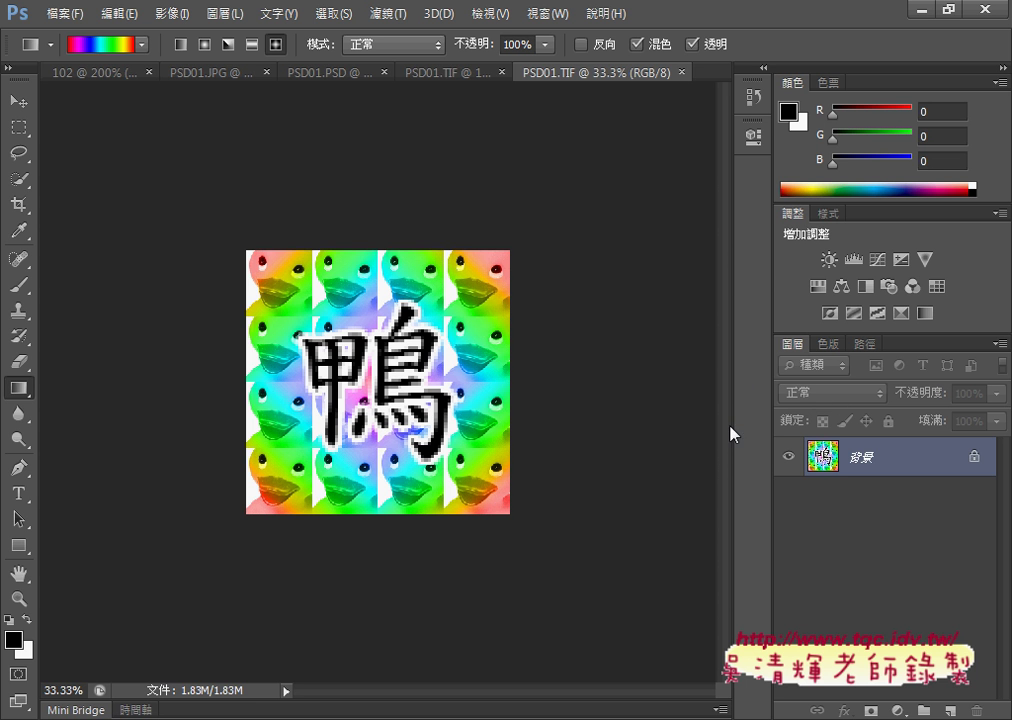
key(alt+Tab)
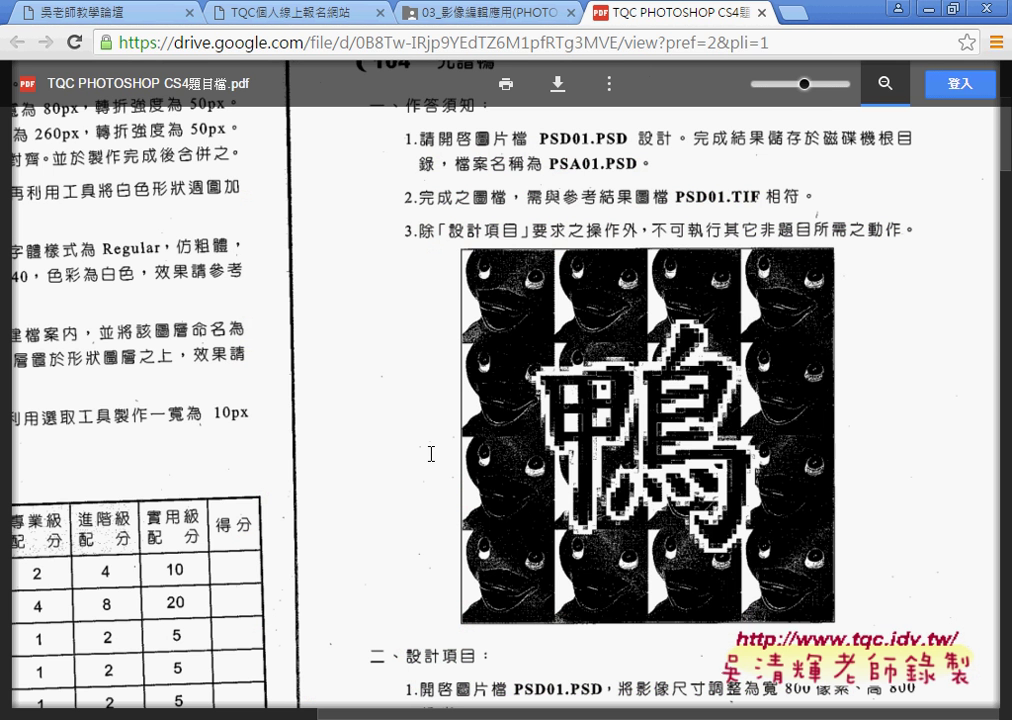
scroll(429, 452, down, 12)
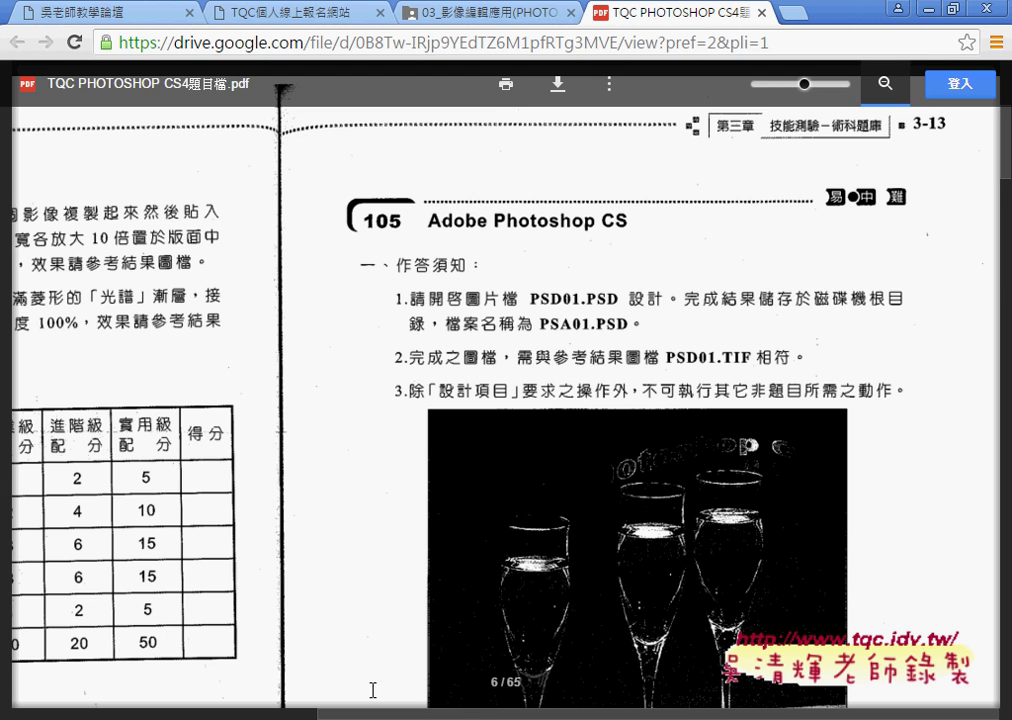
drag(373, 714, 183, 712)
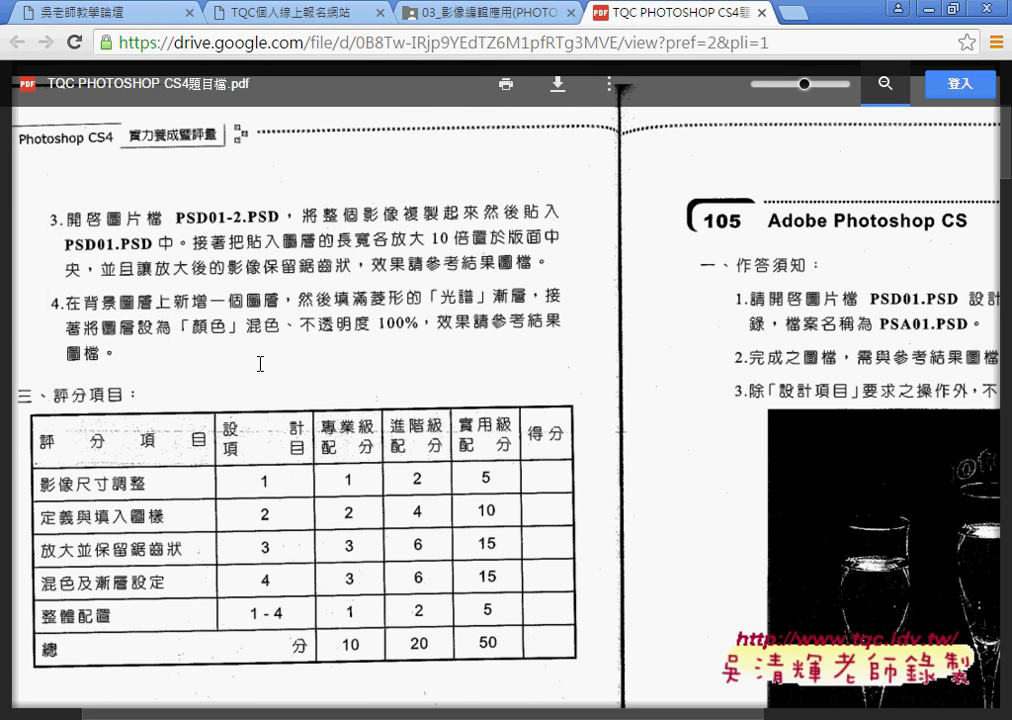